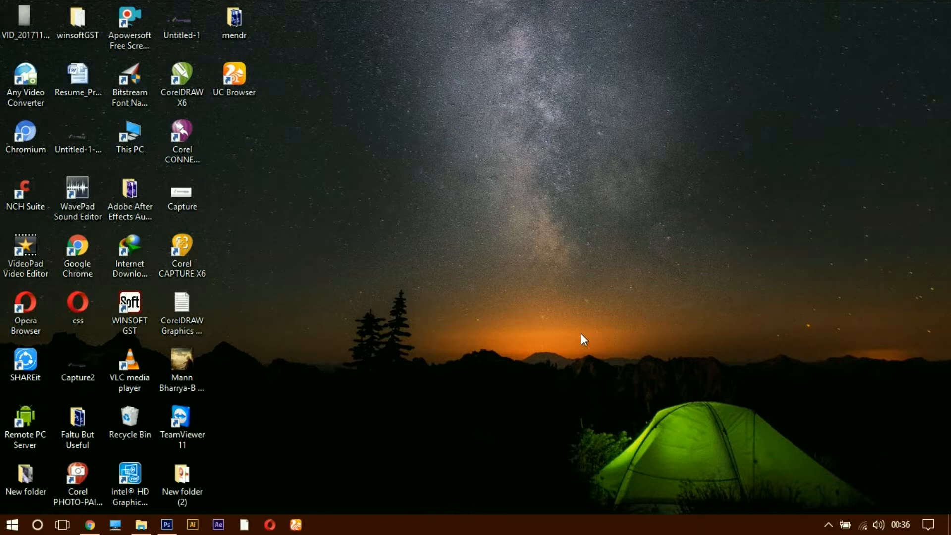
Step: Switch to Photoshop and create a new blank document
left_click(167, 524)
left_click(39, 11)
left_click(51, 26)
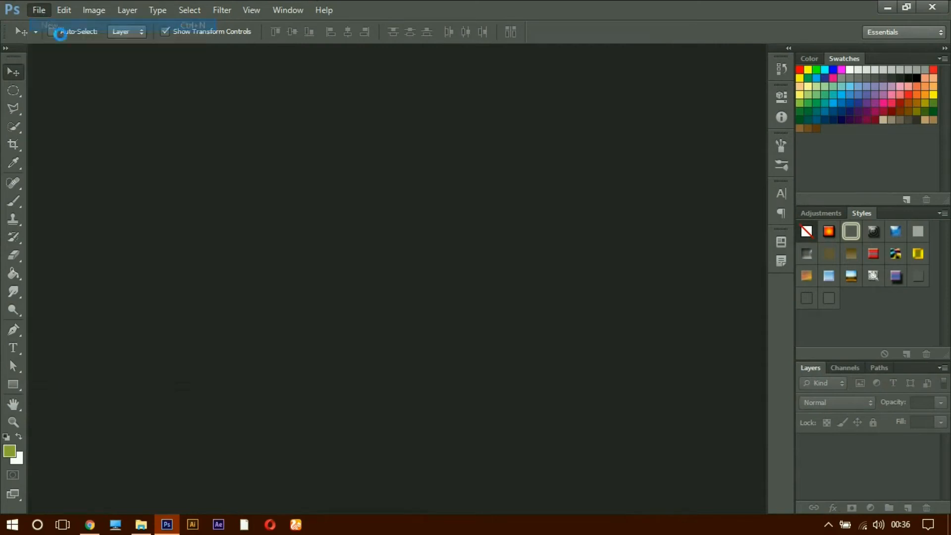
left_click(557, 165)
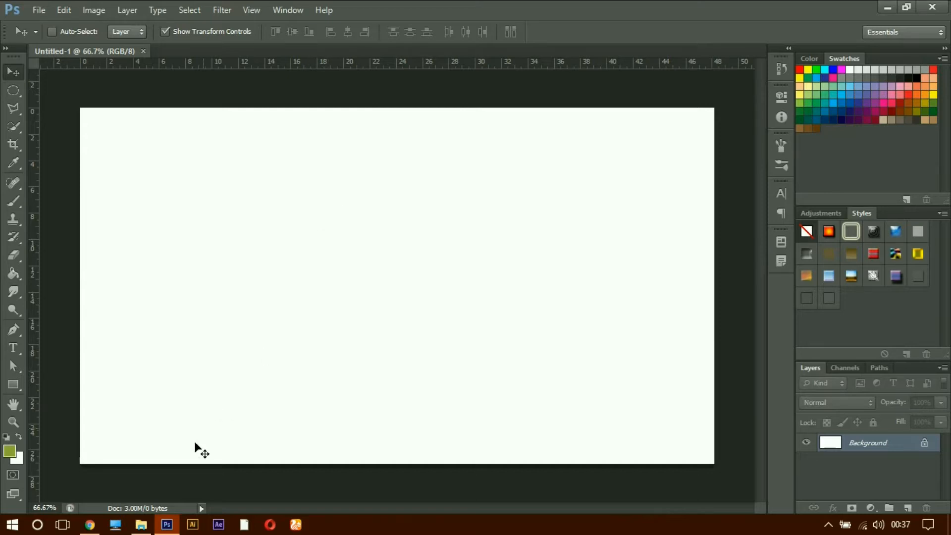
Step: Place the cat photo caleb-woods-248879 from the unsplash folder into the blank document and accept its placement
left_click(154, 448)
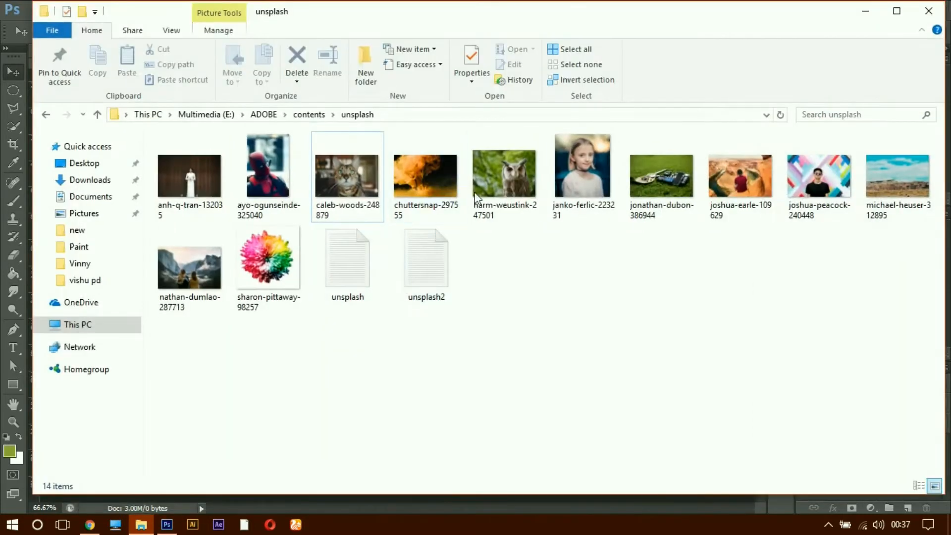
left_click_drag(353, 181, 335, 346)
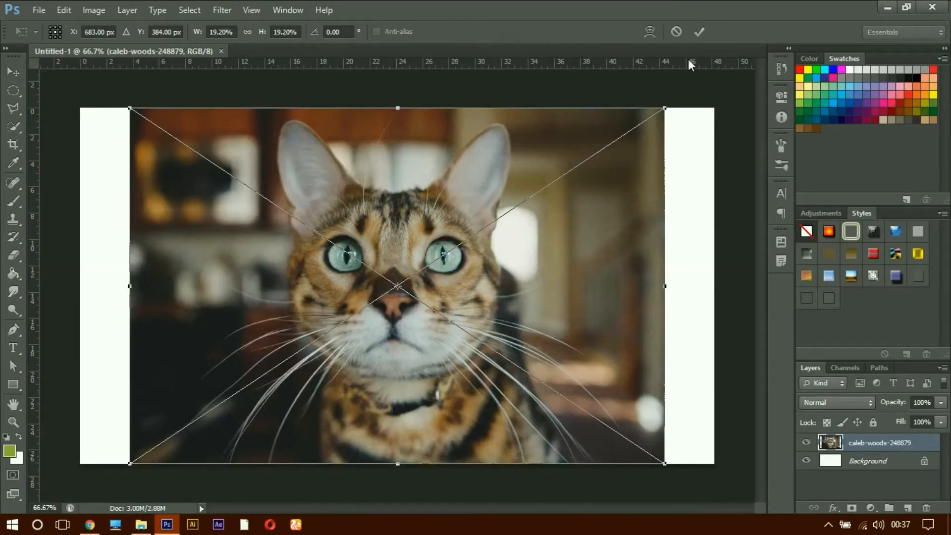
left_click(706, 35)
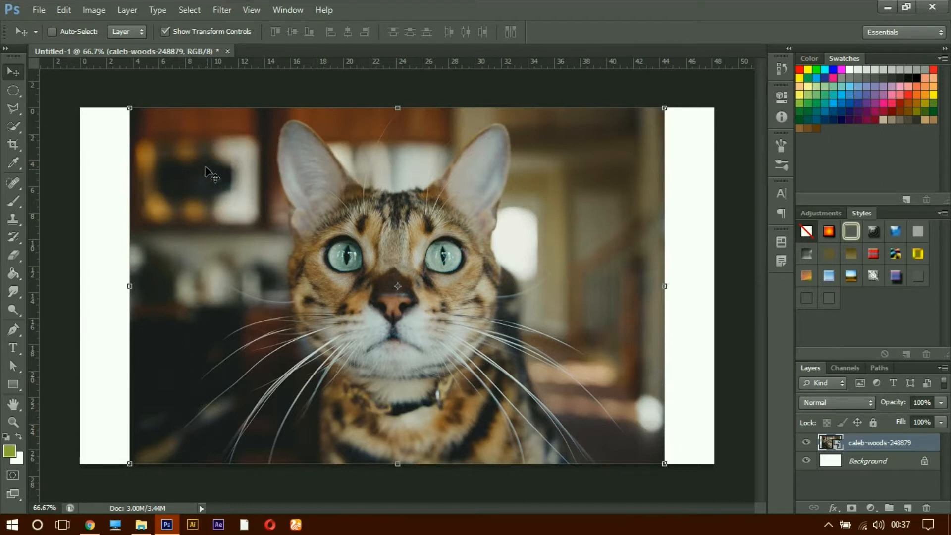
Step: Examine the Transform commands and Free Transform options available for the cat photo layer, leaving the transform without changes
left_click(71, 14)
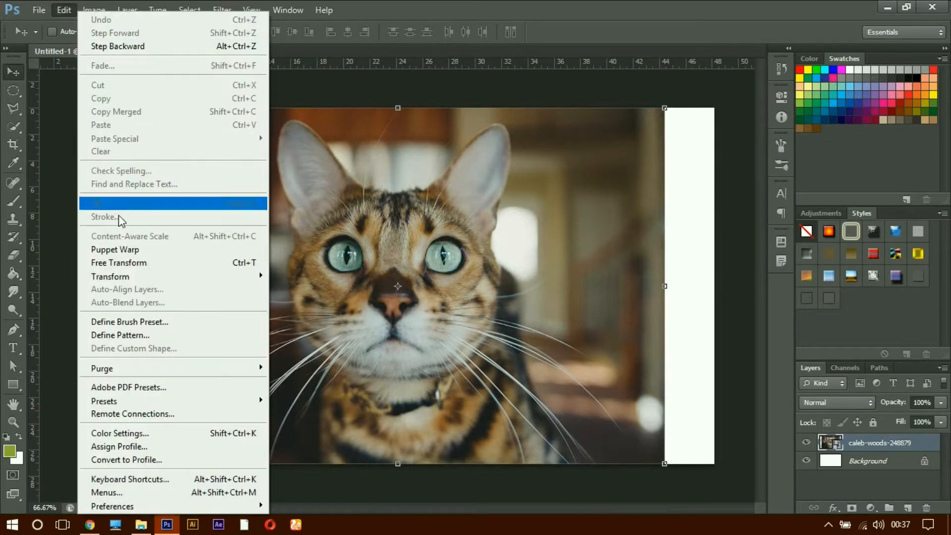
mouse_move(124, 285)
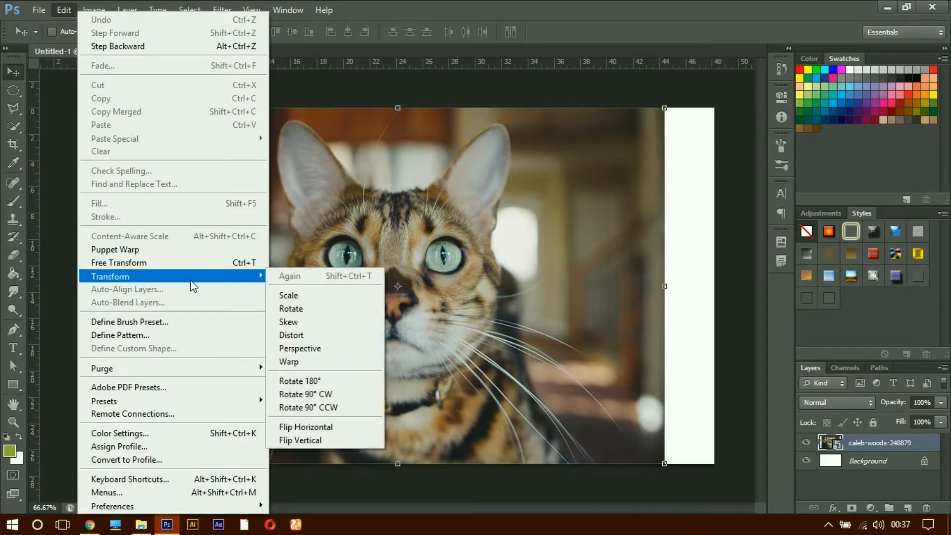
left_click(601, 12)
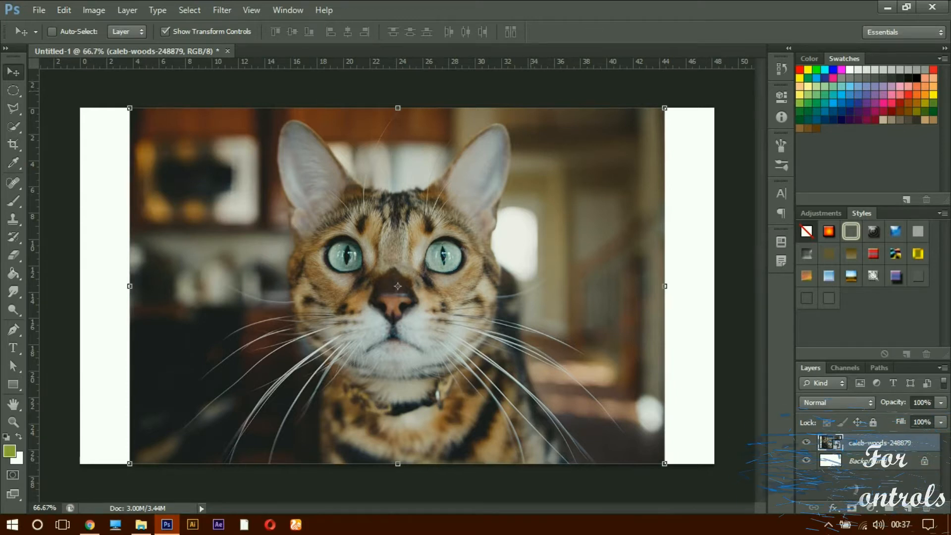
key("ctrl+t")
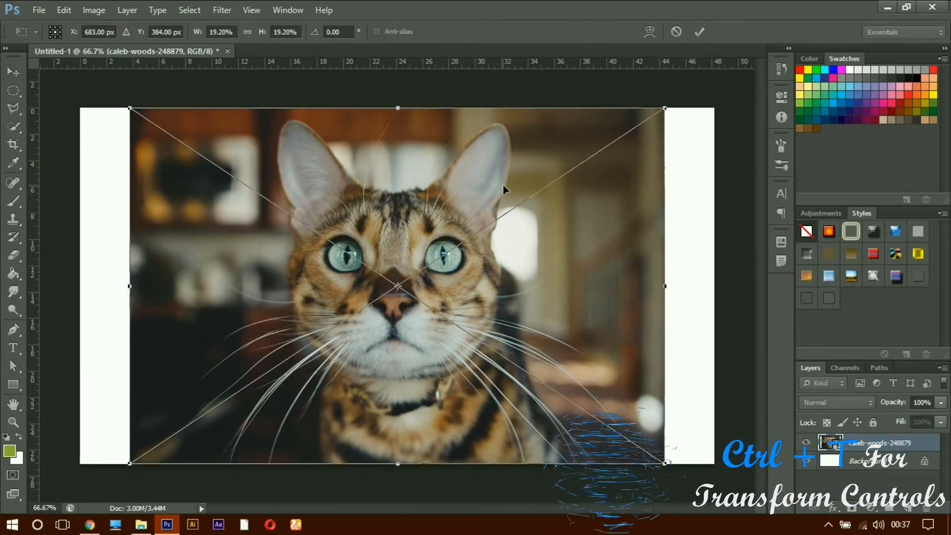
right_click(397, 206)
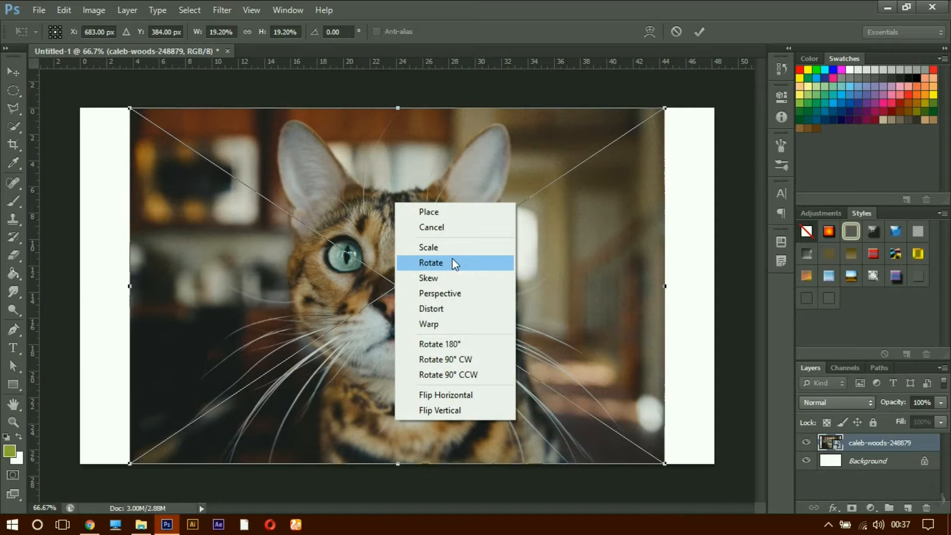
left_click(447, 212)
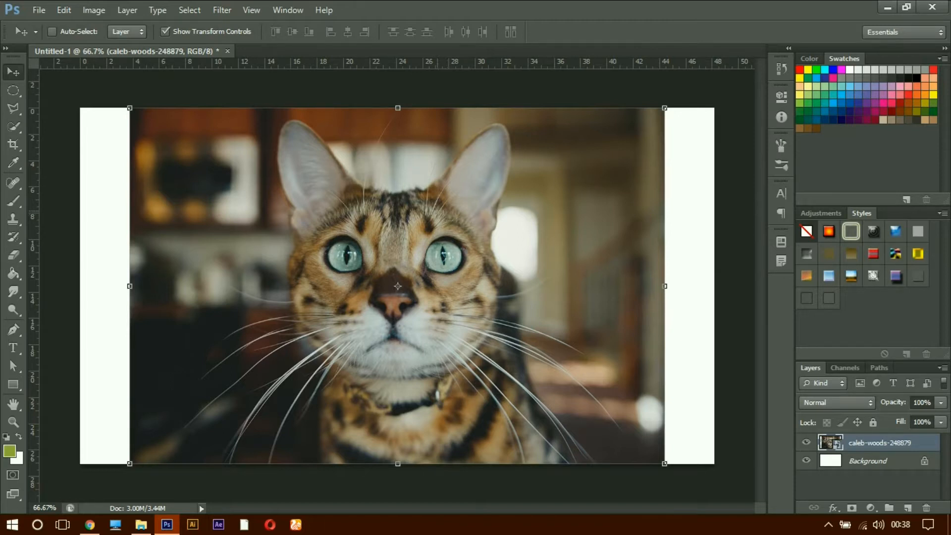
key("ctrl+t")
right_click(418, 194)
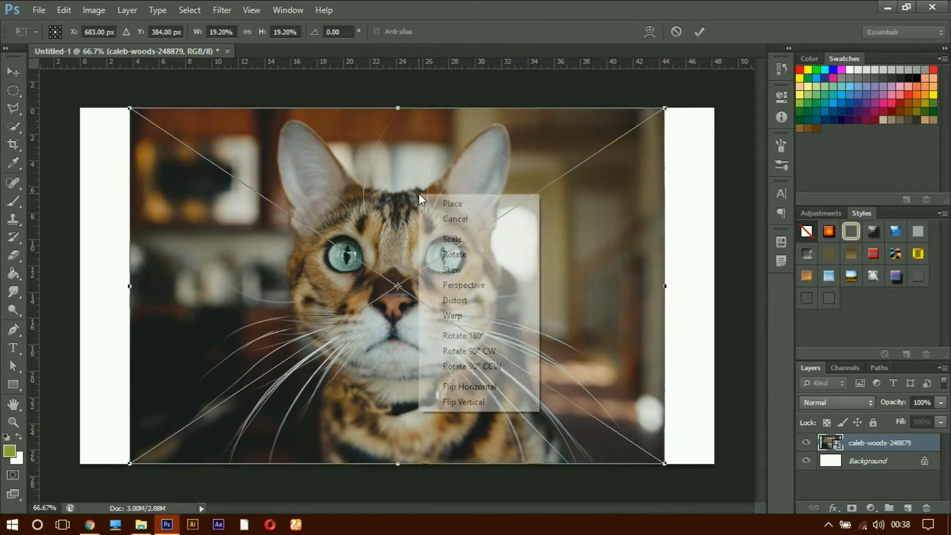
left_click(438, 219)
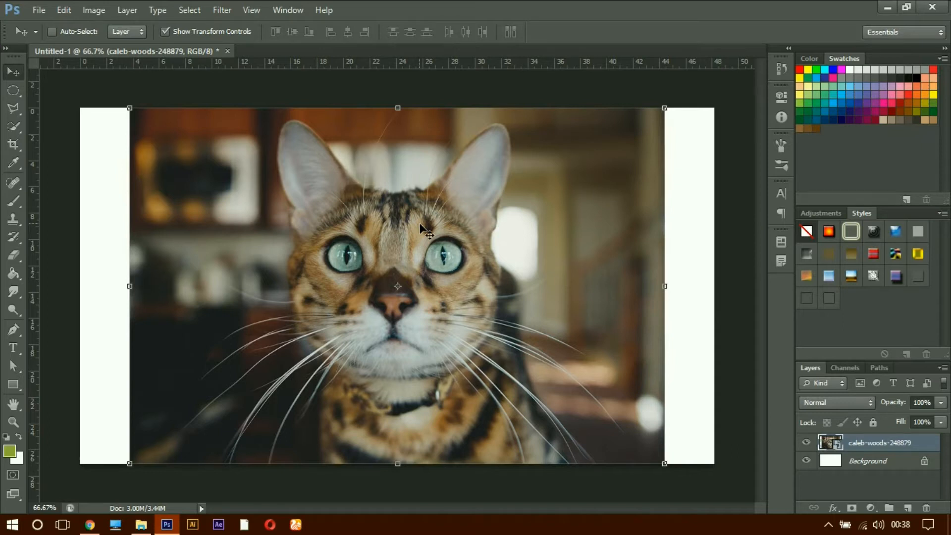
Step: Try scaling the cat photo down from its upper-right corner in Free Transform, and undo the scaling
key("ctrl+t")
right_click(418, 224)
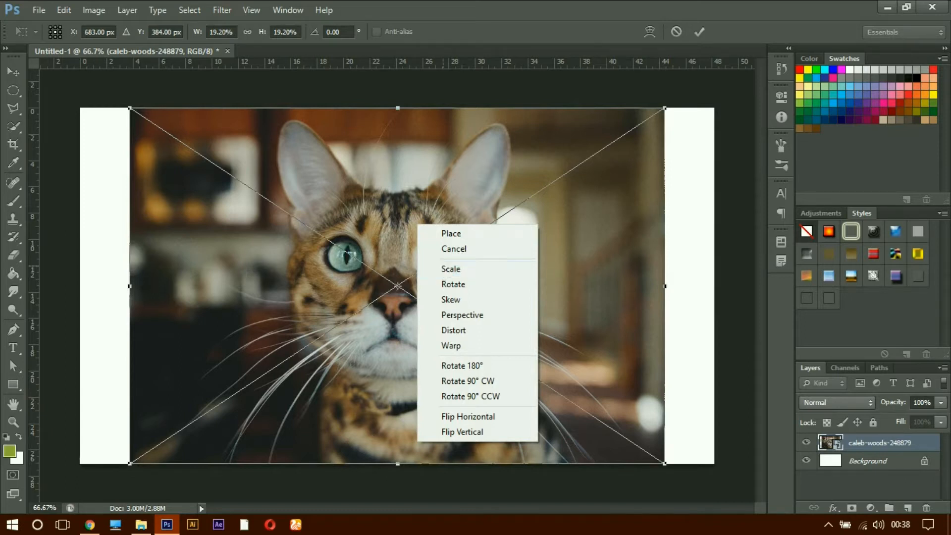
left_click(448, 269)
left_click_drag(669, 114, 563, 240)
key("ctrl+z")
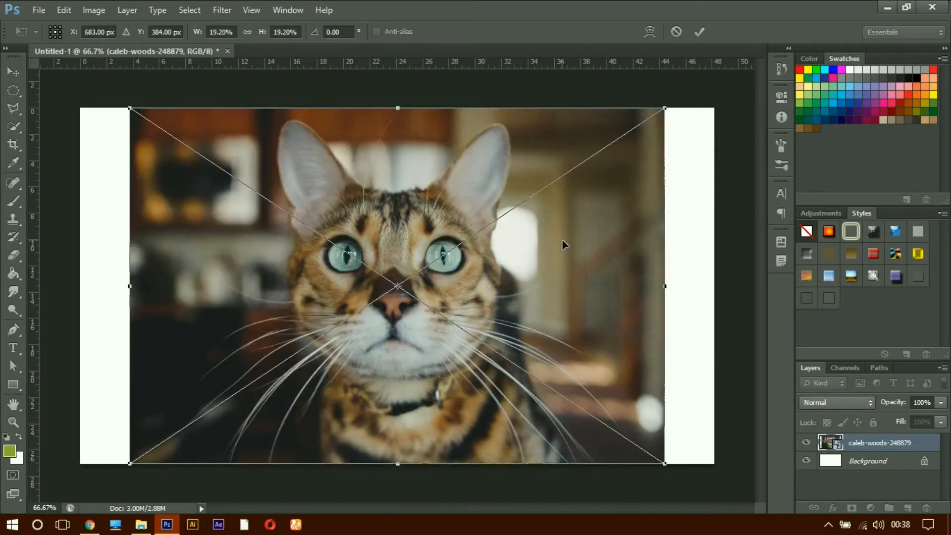
Step: Try skewing the cat photo by moving its upper-right corner far down the right edge, and undo it
right_click(429, 228)
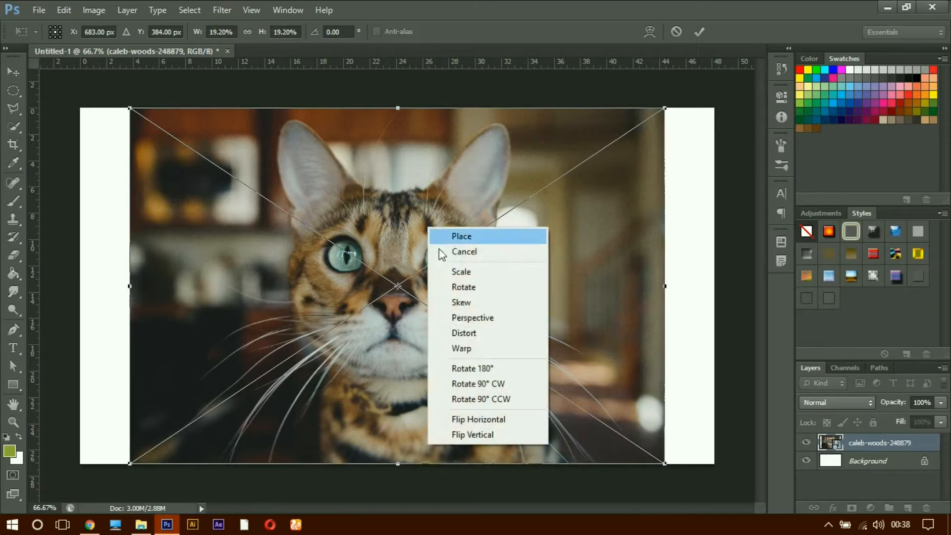
left_click(462, 302)
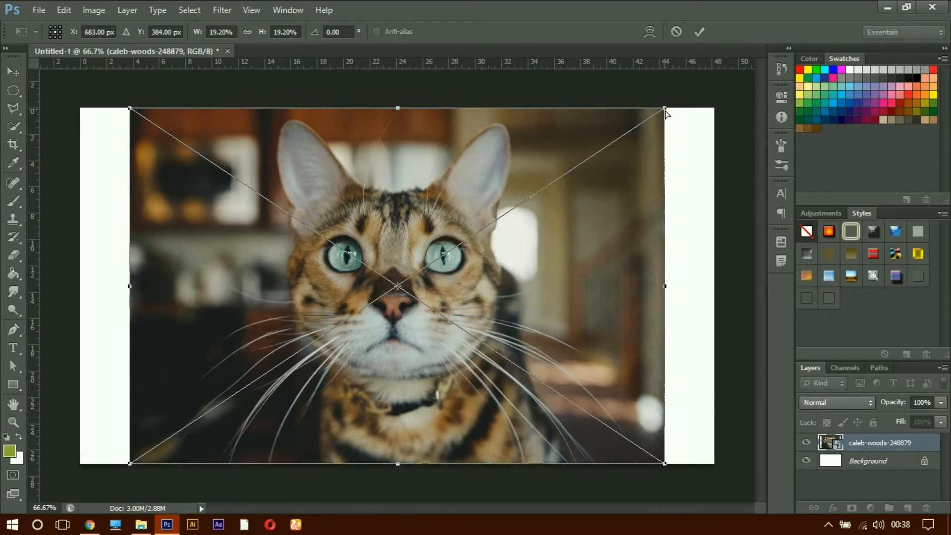
left_click_drag(665, 110, 605, 185)
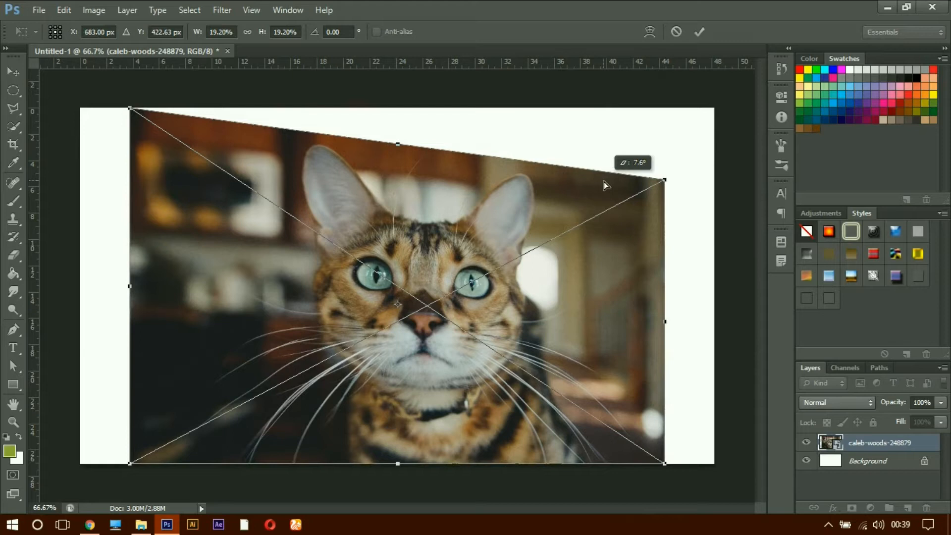
left_click_drag(604, 185, 654, 358)
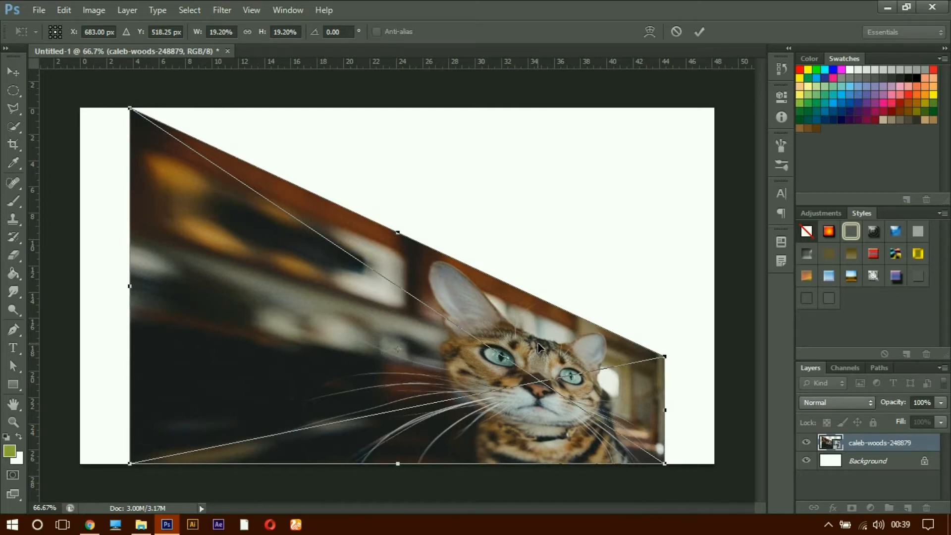
key("ctrl+z")
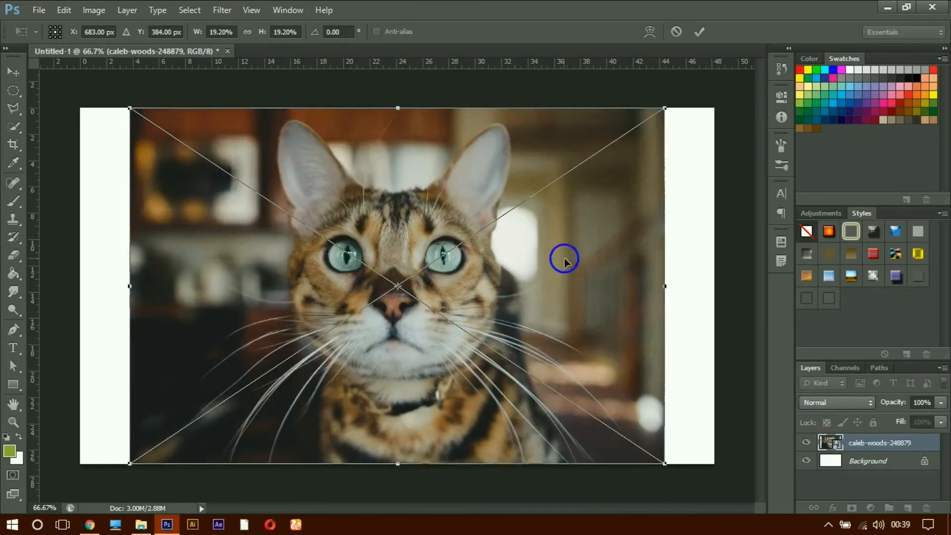
Step: Try skewing the cat photo horizontally by moving its upper-right corner inward along the top edge, and undo it
right_click(564, 258)
left_click(593, 333)
left_click_drag(665, 111, 356, 119)
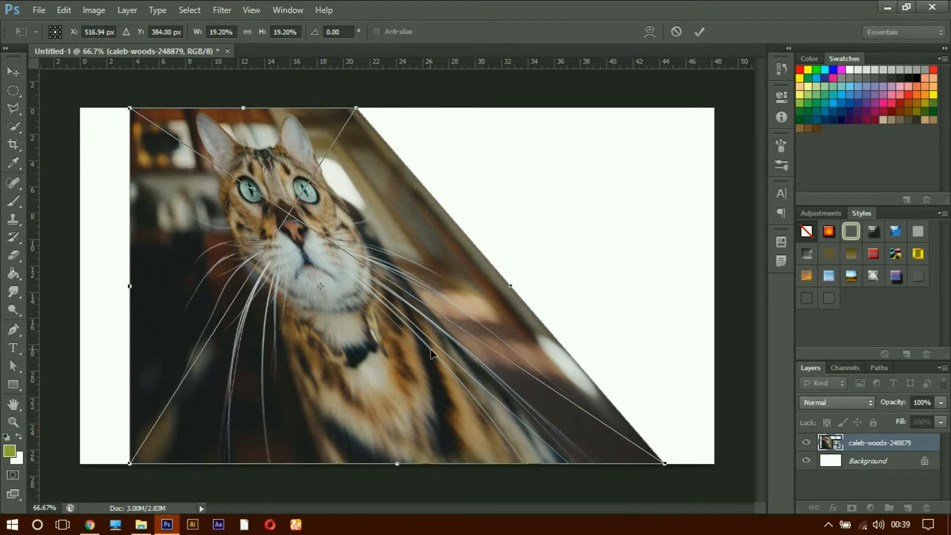
key("ctrl+z")
Step: Try the Perspective transform on the cat photo, shortening its right edge symmetrically from the upper-right corner
right_click(406, 178)
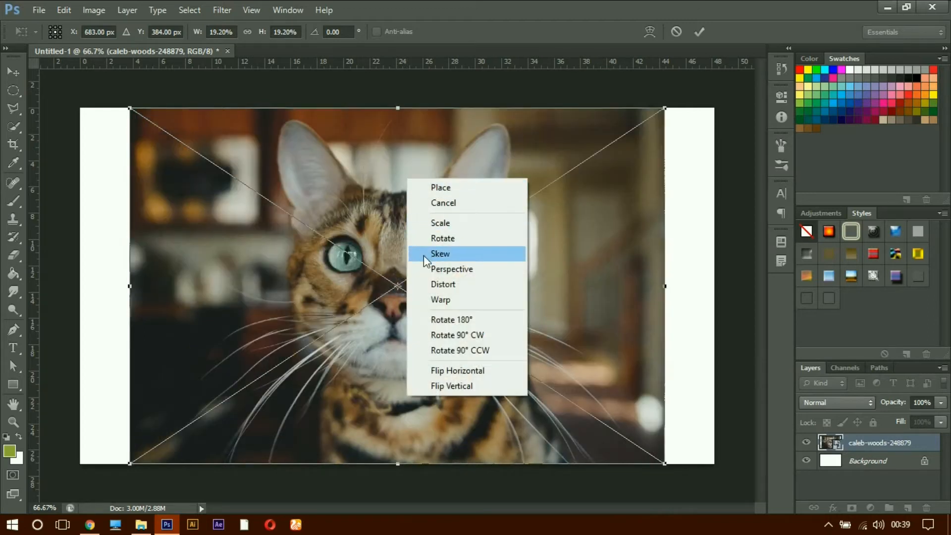
left_click(446, 269)
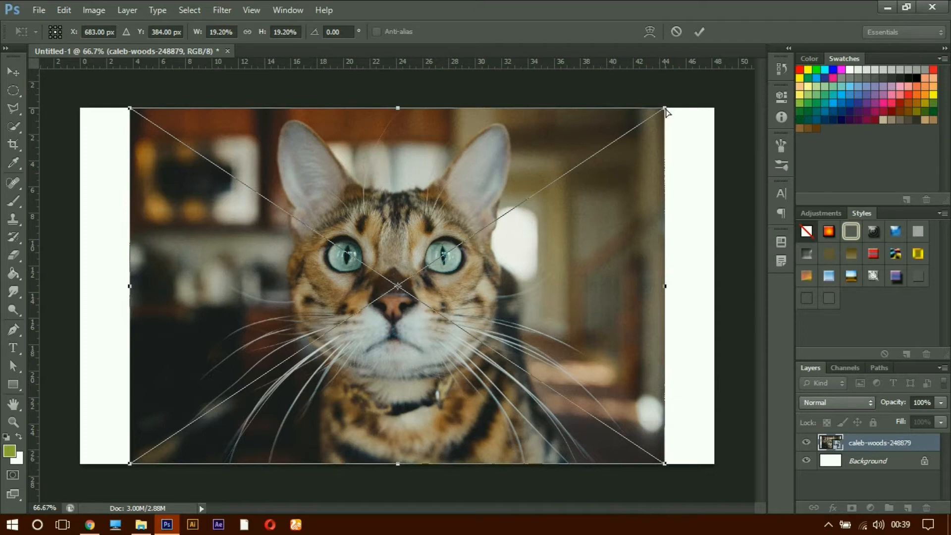
left_click_drag(666, 112, 660, 191)
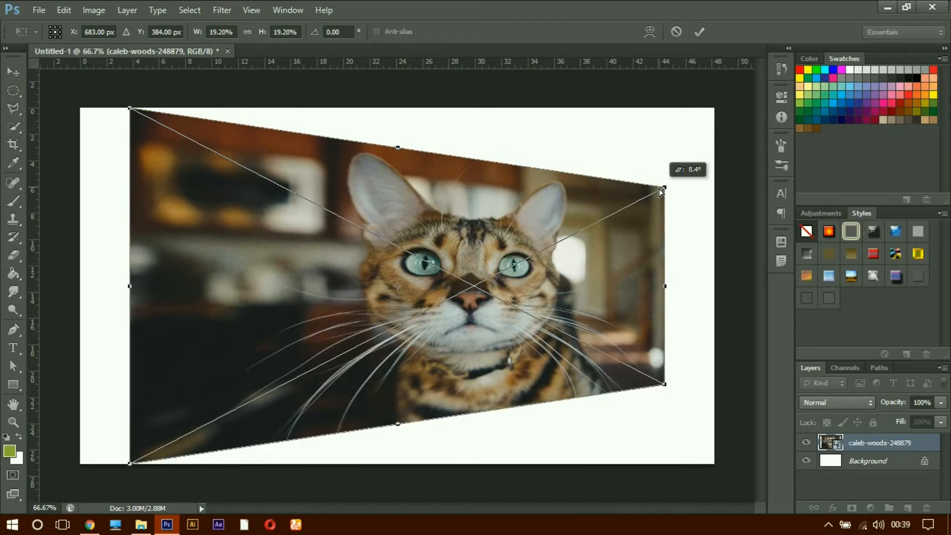
left_click_drag(659, 189, 659, 190)
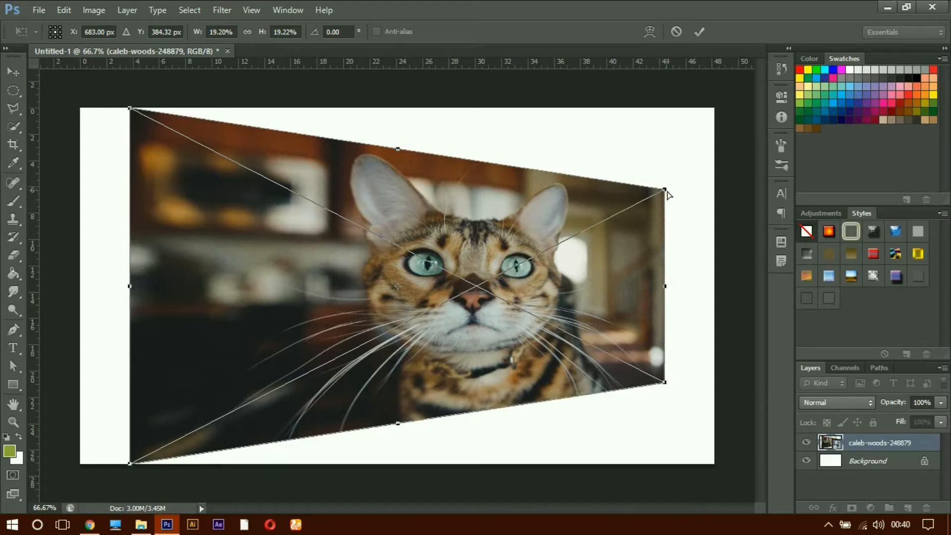
Step: Try narrowing the photo's top edge and further shortening its right edge in Perspective, and cancel the whole transform
left_click_drag(664, 189, 543, 183)
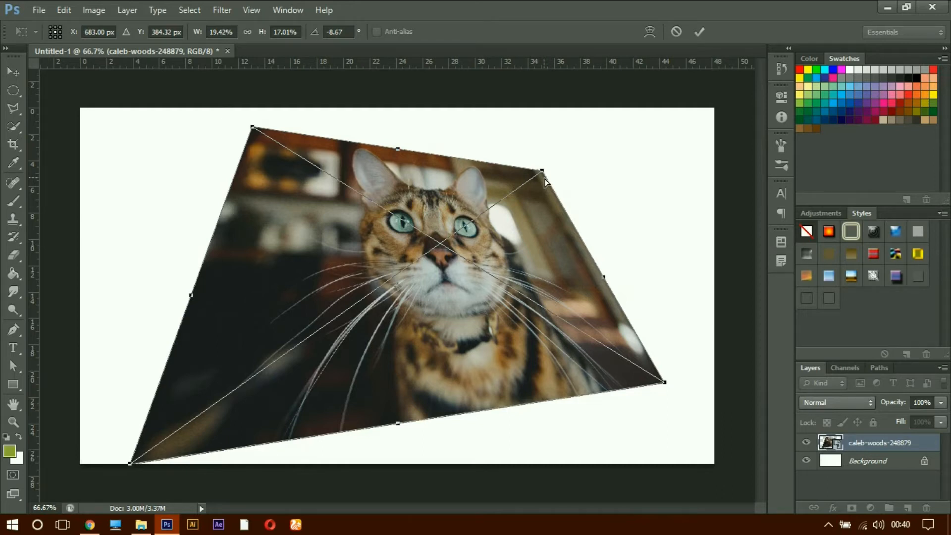
left_click_drag(545, 183, 664, 244)
key("ctrl+z")
left_click_drag(646, 195, 673, 239)
key("ctrl+z")
key("ctrl+z")
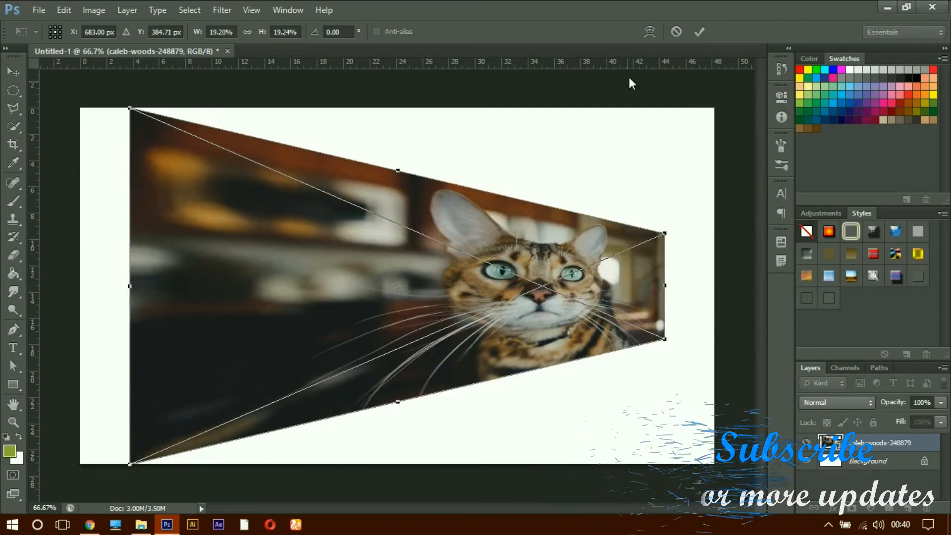
left_click(675, 32)
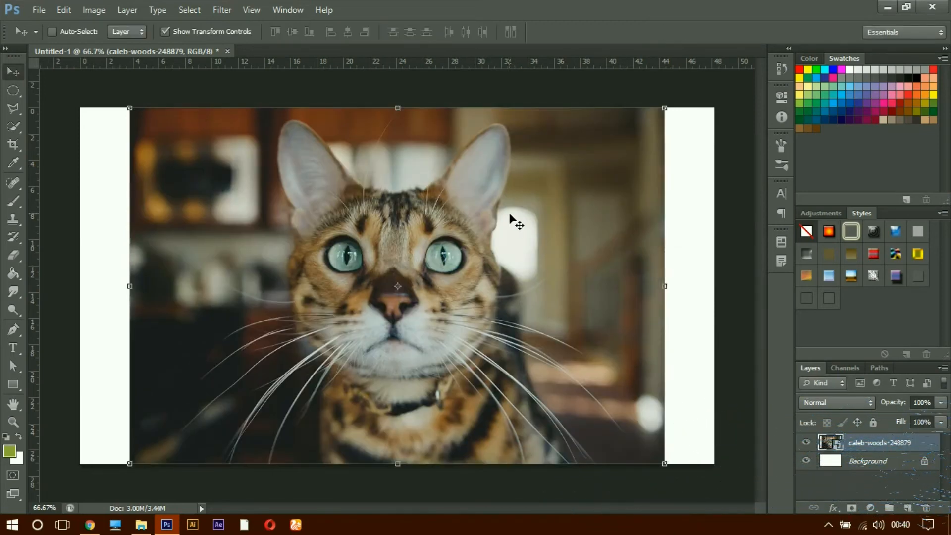
Step: Try Perspective again on the cat photo, shortening the right edge, undoing that, widening the top edge beyond the canvas, and cancelling
key("ctrl+t")
right_click(480, 204)
left_click(518, 294)
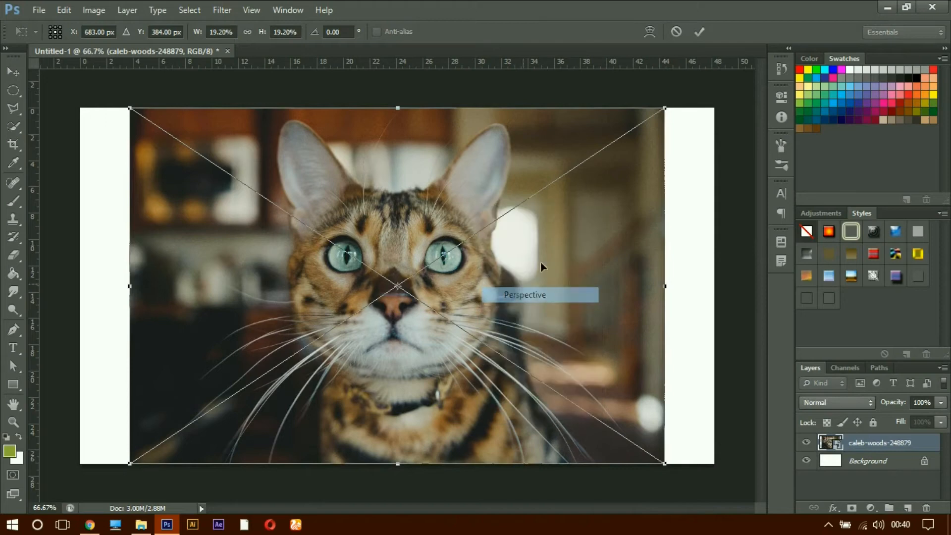
left_click_drag(666, 110, 653, 183)
key("ctrl+z")
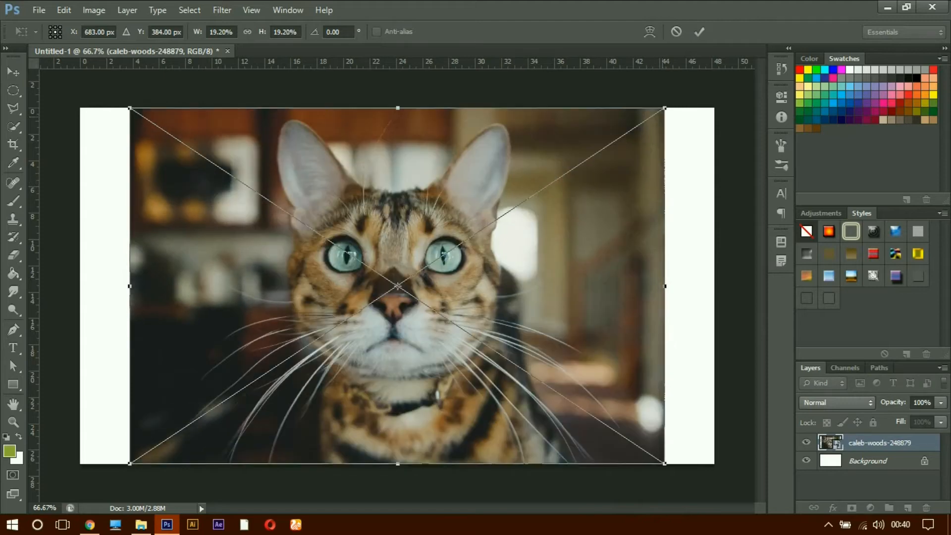
left_click_drag(665, 108, 770, 121)
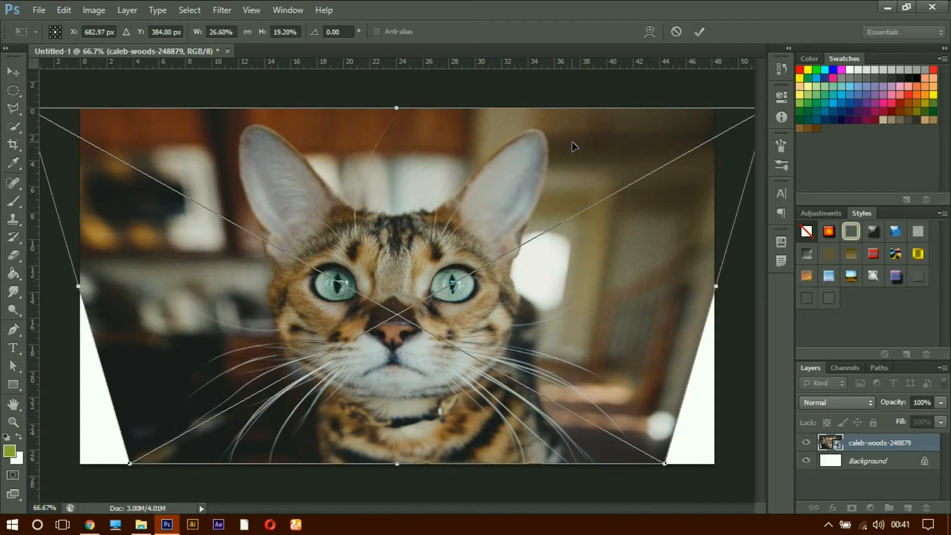
left_click(676, 32)
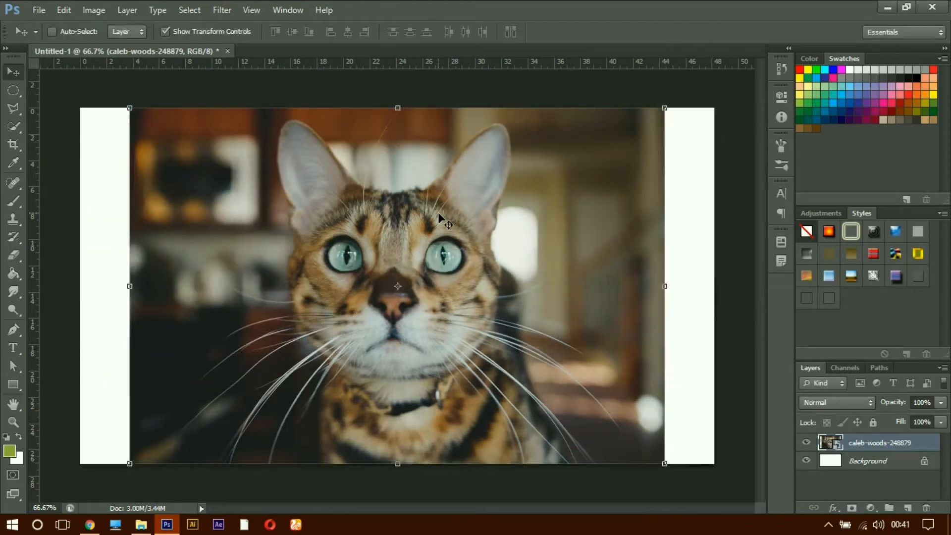
Step: Try the Distort transform on the cat photo, moving its upper-right corner freely inward and downward
key("ctrl+t")
right_click(430, 195)
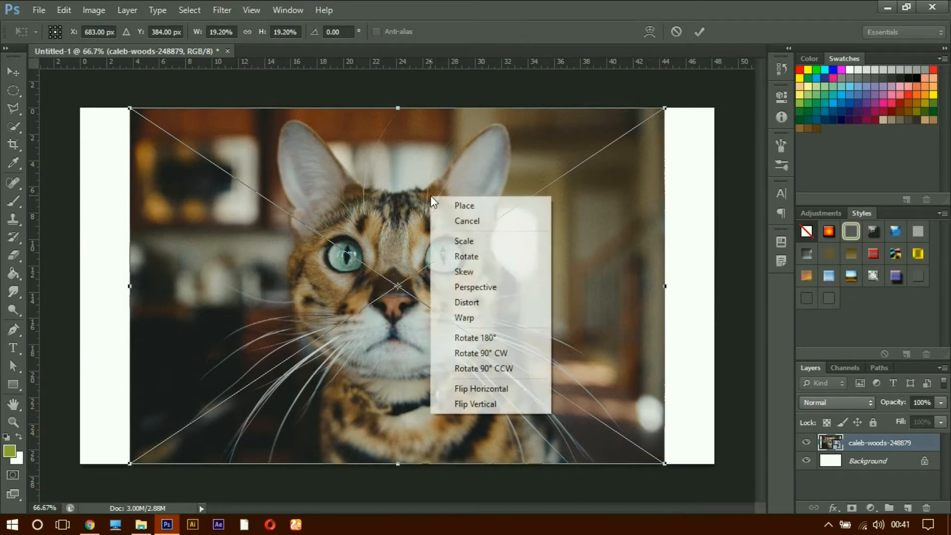
left_click(488, 304)
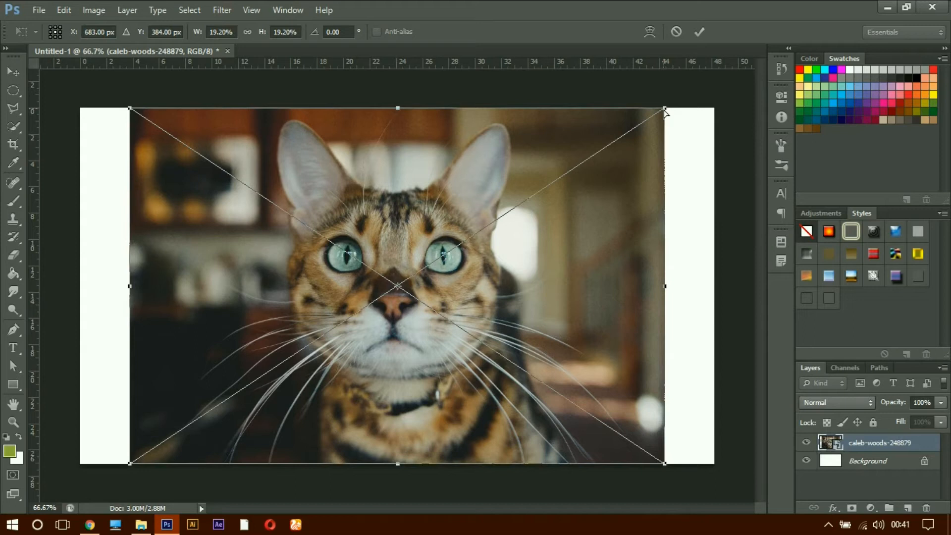
left_click_drag(665, 111, 604, 272)
left_click_drag(608, 321, 595, 165)
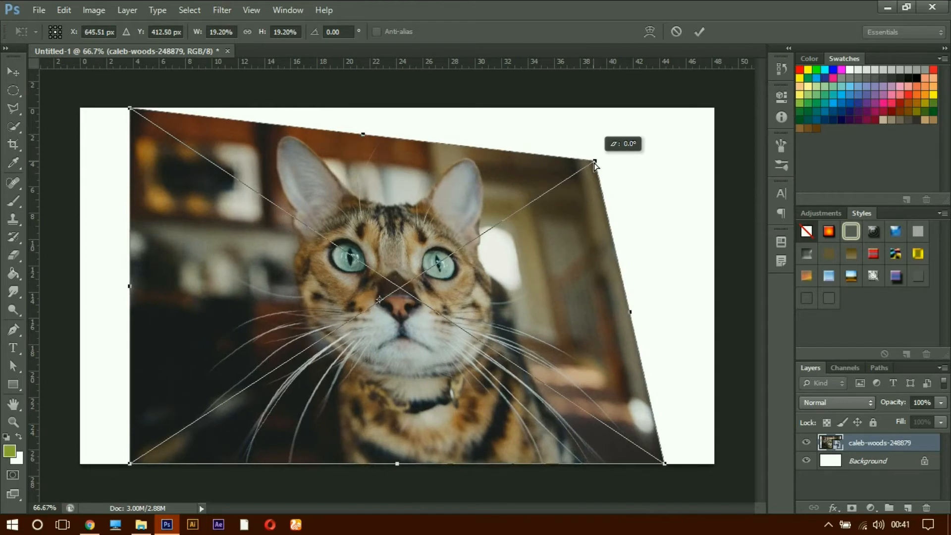
left_click_drag(595, 165, 595, 165)
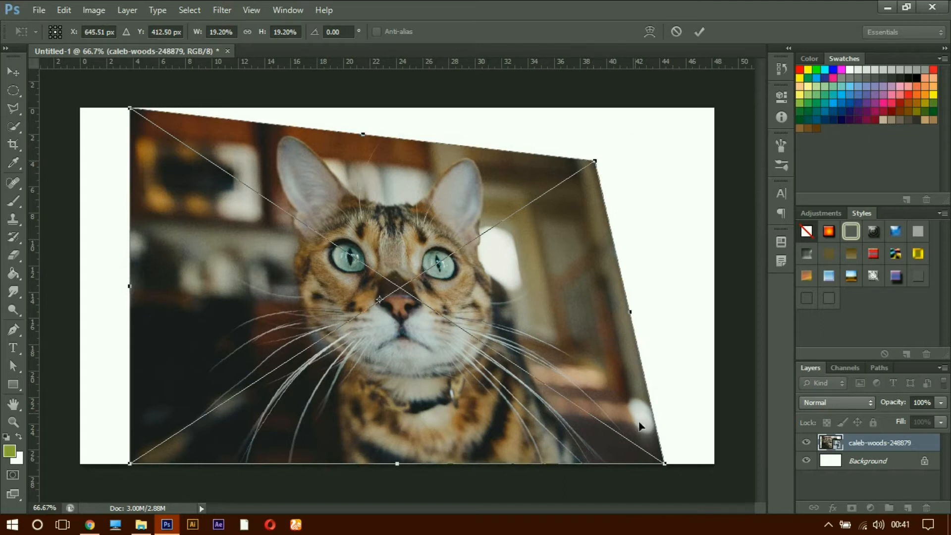
Step: Try distorting the photo further by repositioning its lower-right and upper-right corners independently, and cancel the transform
left_click_drag(666, 465, 521, 320)
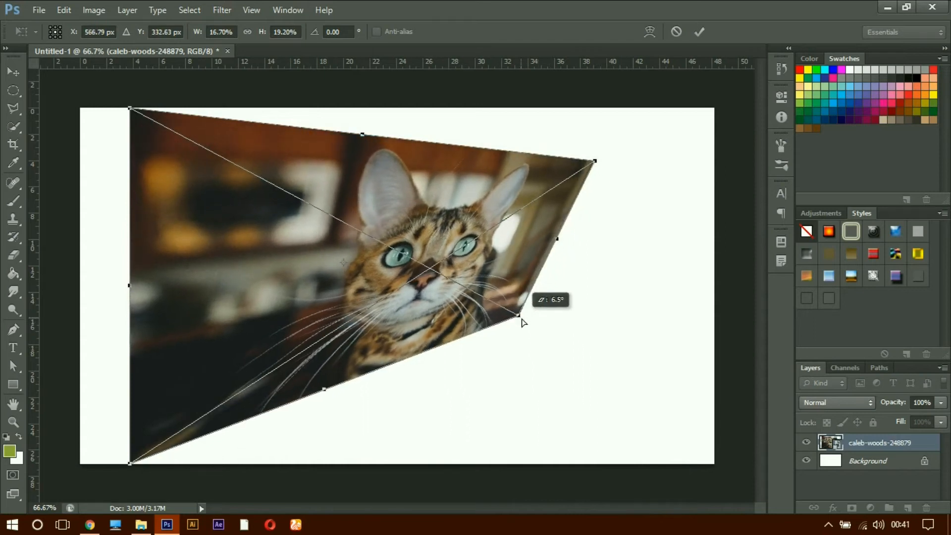
left_click_drag(521, 322, 625, 471)
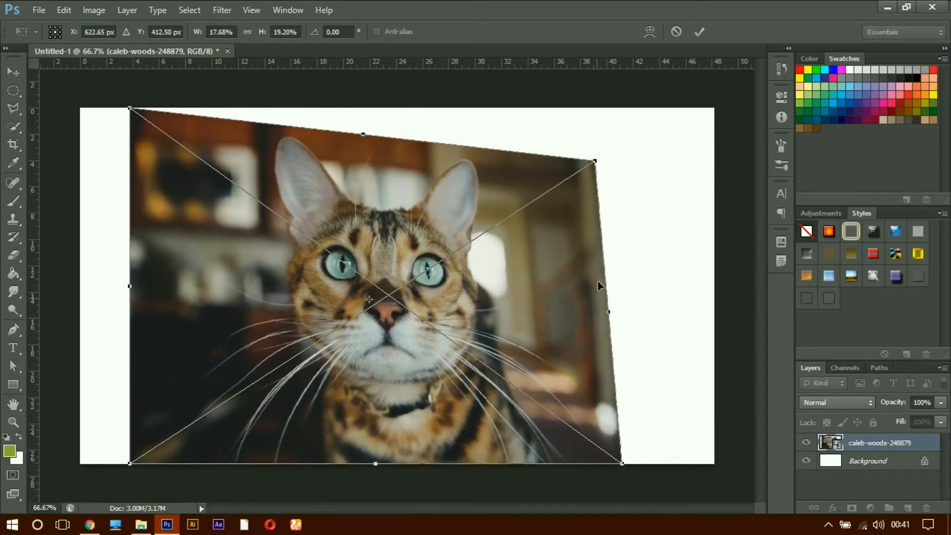
left_click_drag(595, 161, 626, 108)
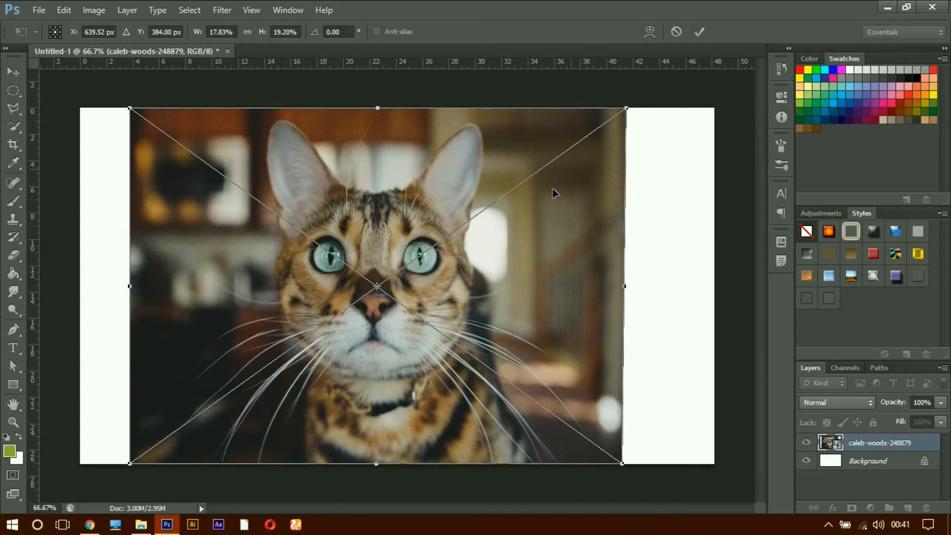
left_click(674, 33)
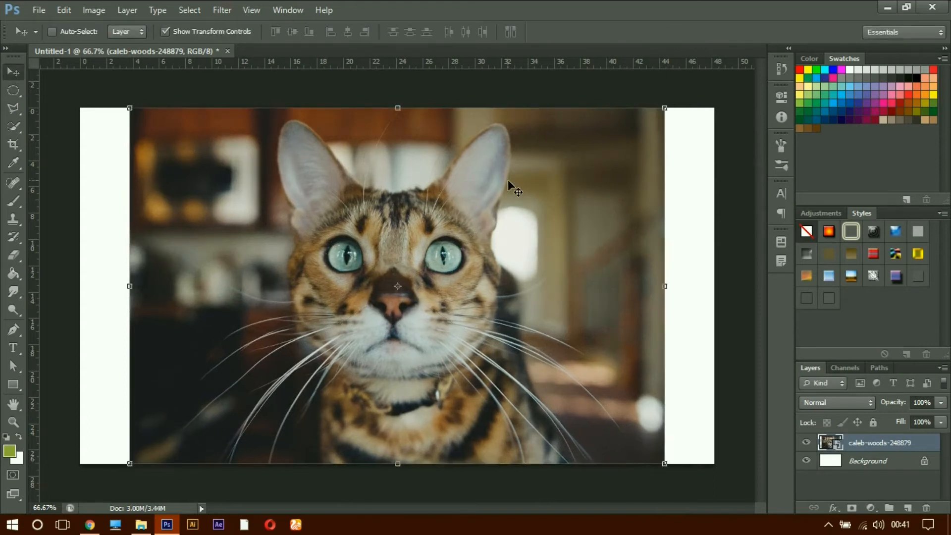
Step: Try the Warp transform on the cat photo, curving its top edge downward with both top-edge handles
left_click(461, 207)
right_click(460, 207)
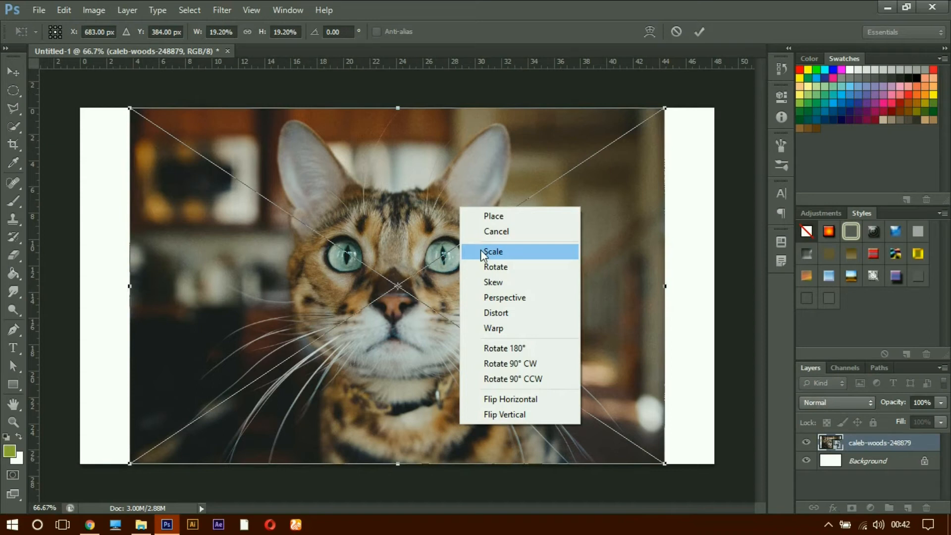
left_click(496, 328)
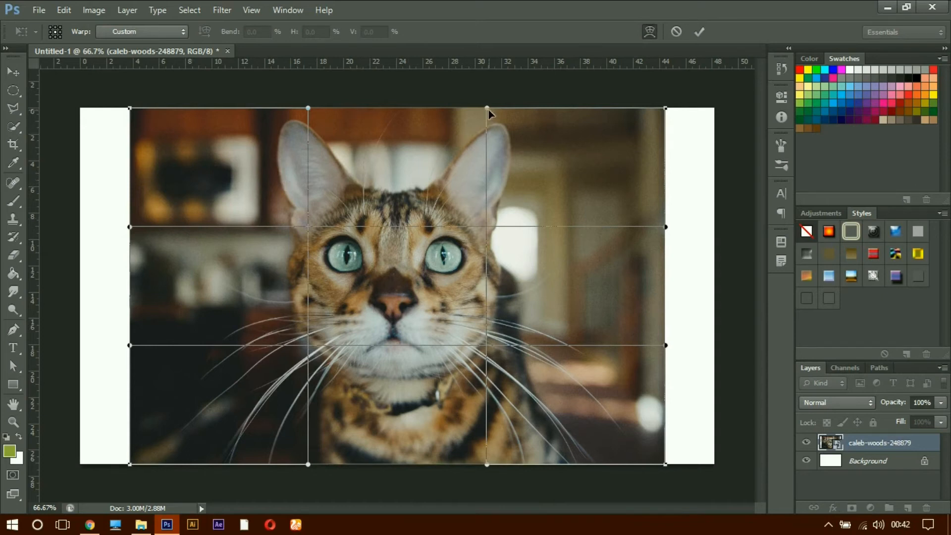
left_click_drag(486, 112, 483, 183)
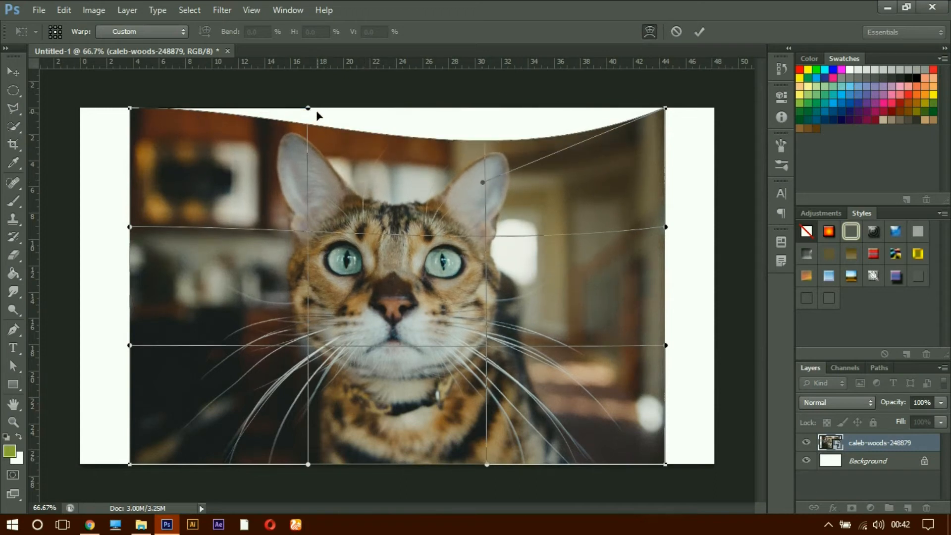
left_click_drag(308, 109, 310, 171)
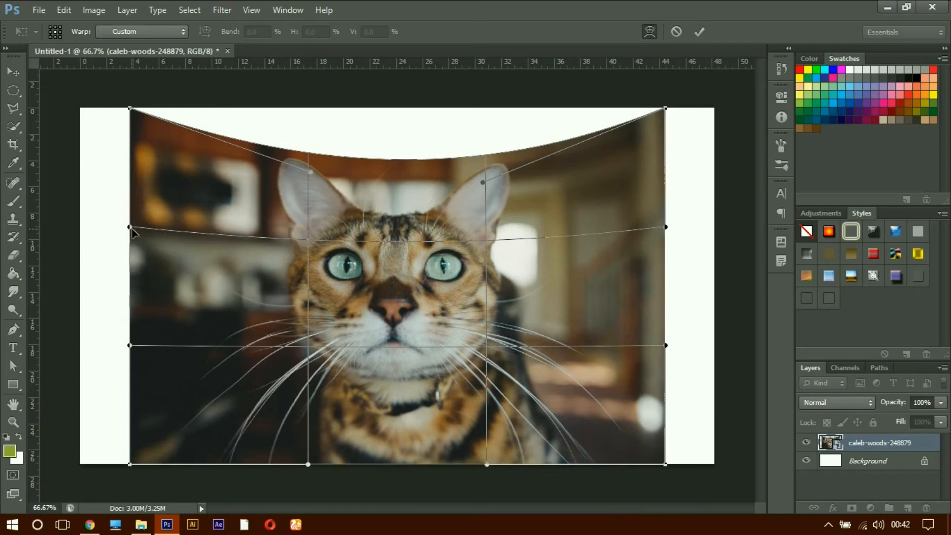
Step: Try warping the photo's left and right edges inward, bending the right edge much more strongly
left_click_drag(130, 227, 204, 232)
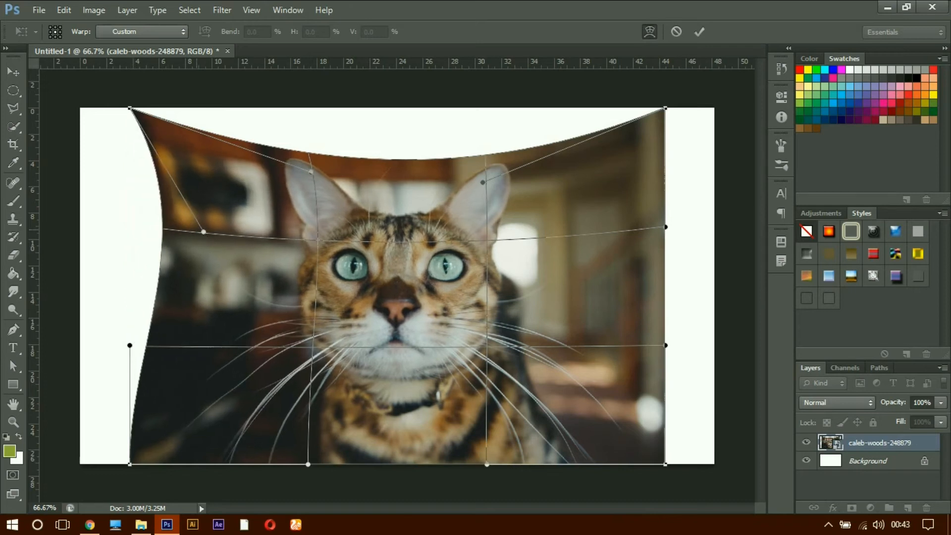
left_click_drag(130, 345, 167, 350)
left_click_drag(667, 228, 513, 296)
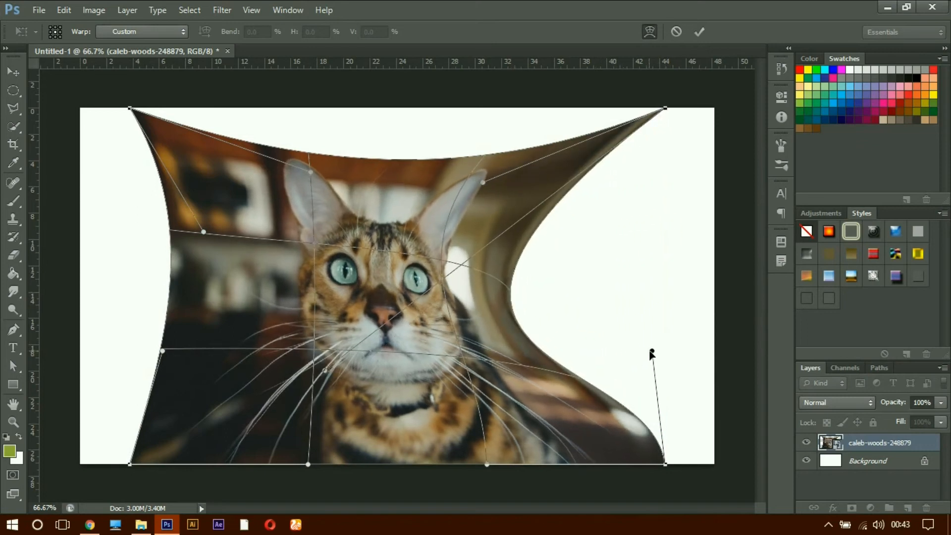
left_click_drag(652, 350, 552, 335)
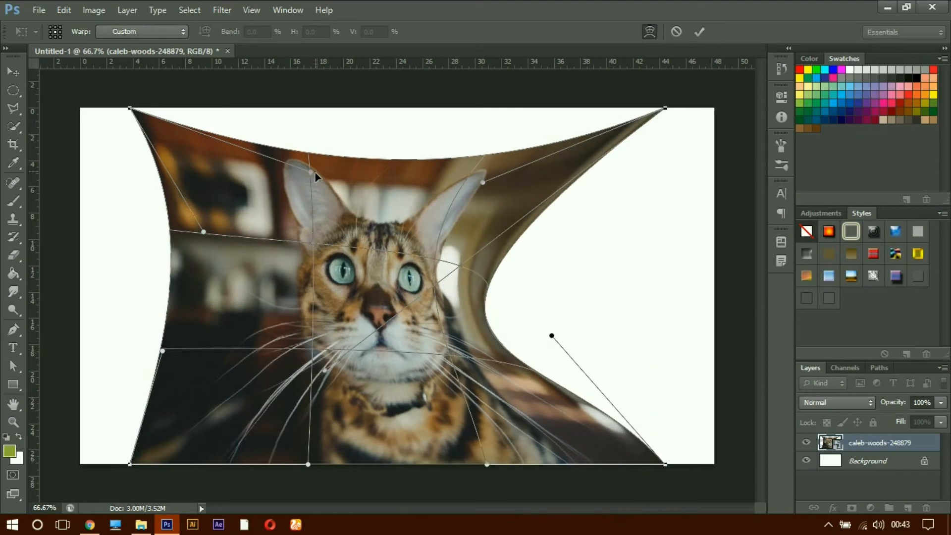
Step: Try warping the photo's interior and upper-right area around the cat's face, and cancel the whole warp
left_click_drag(317, 170, 354, 289)
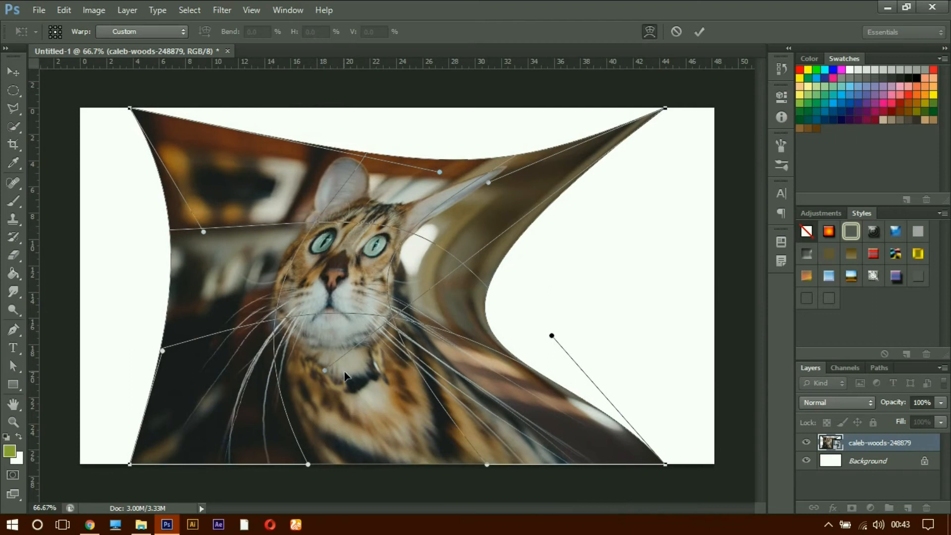
left_click_drag(488, 183, 471, 207)
left_click_drag(382, 264, 364, 240)
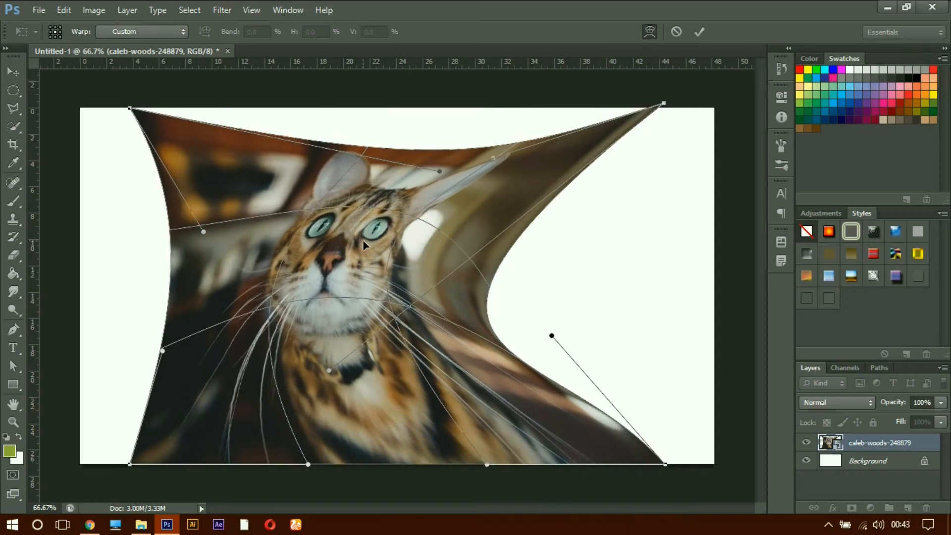
left_click(675, 32)
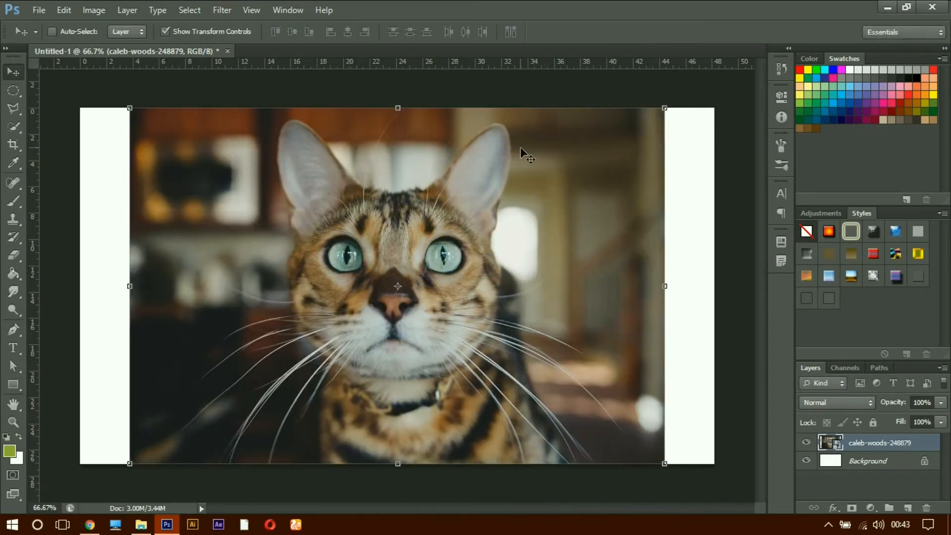
Step: Try rotating the cat photo 180° in Free Transform, and undo it
right_click(494, 144)
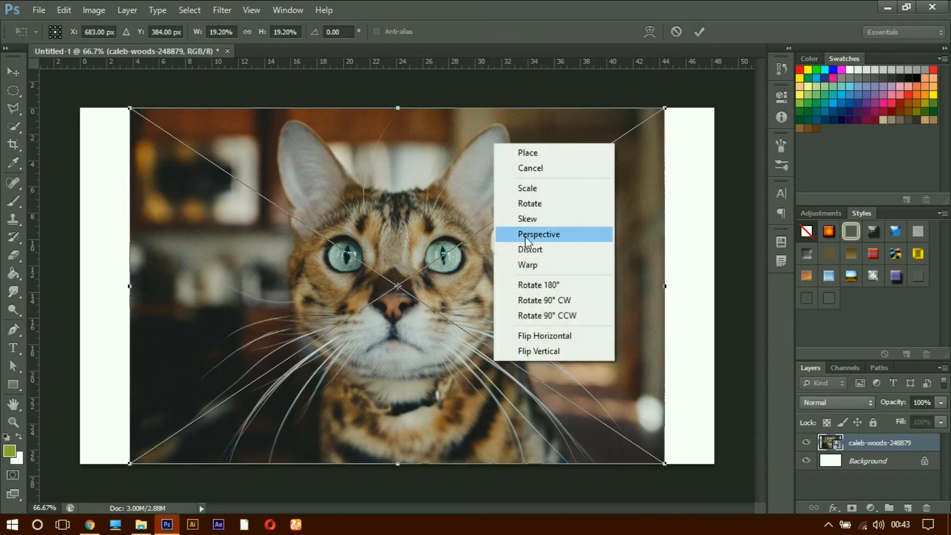
left_click(539, 285)
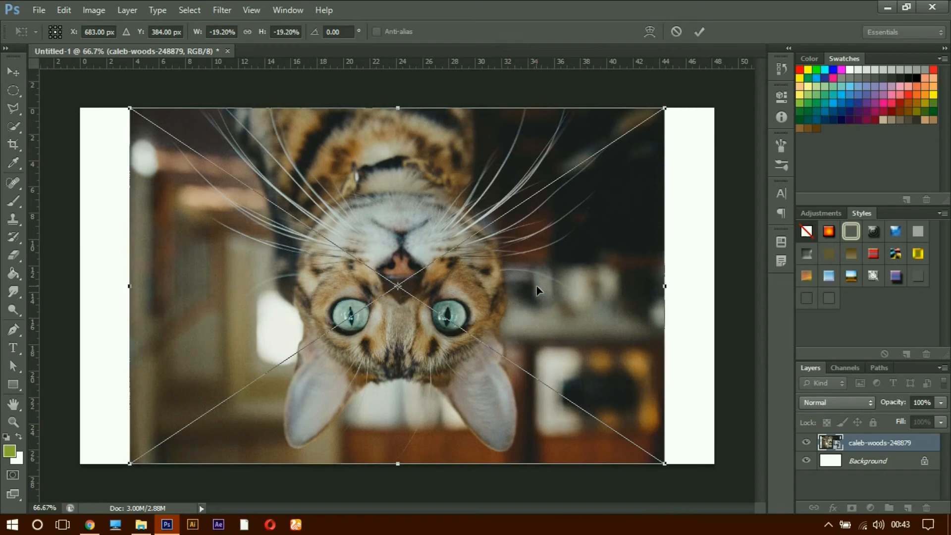
key("ctrl+z")
Step: Try rotating the cat photo 90° clockwise and 90° counterclockwise, undoing each rotation
right_click(494, 251)
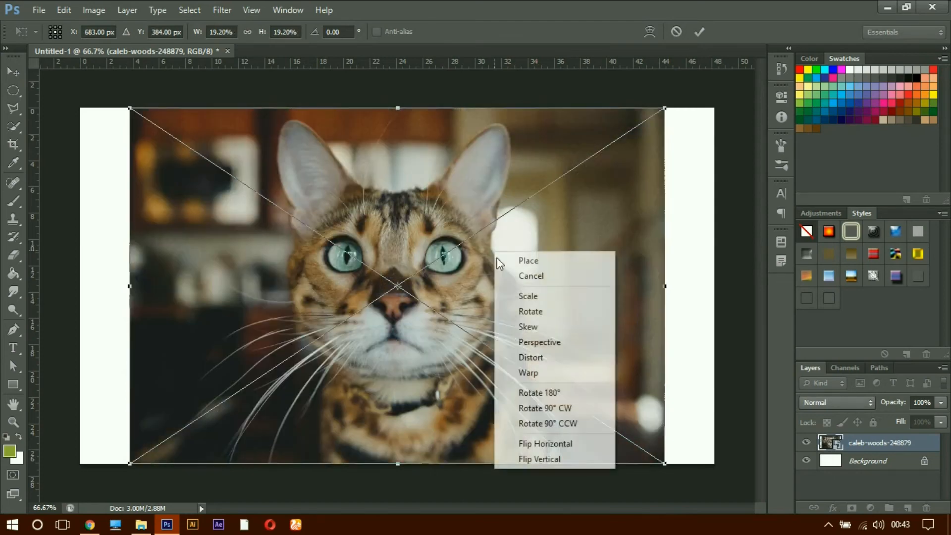
left_click(572, 409)
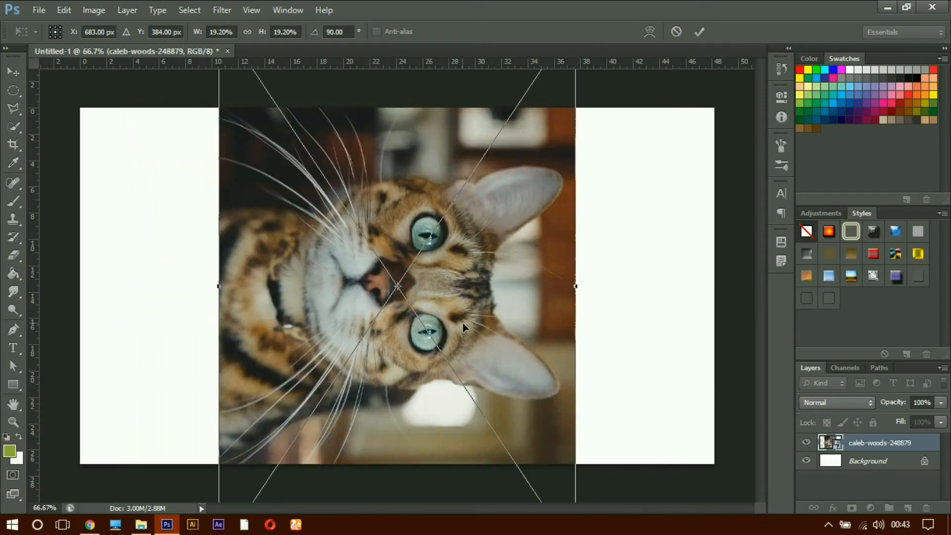
key("ctrl+z")
right_click(462, 302)
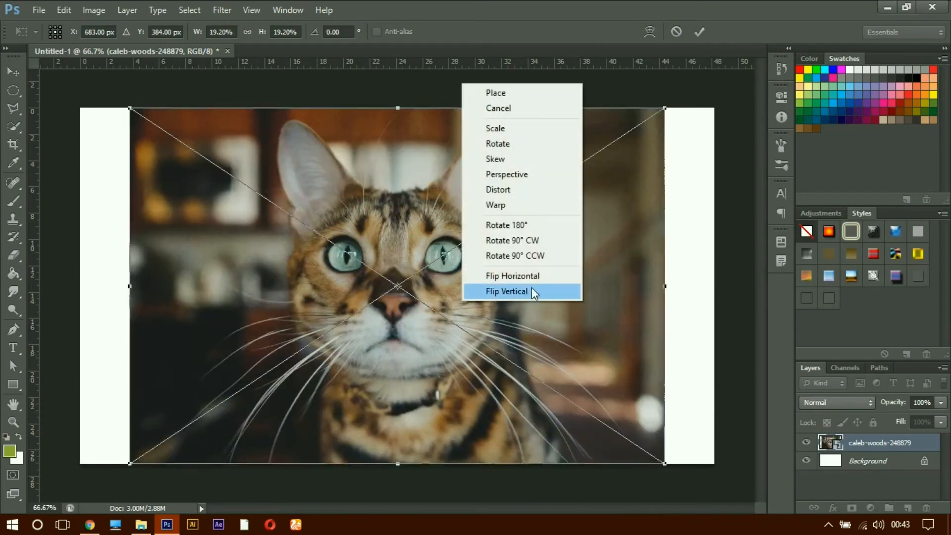
left_click(539, 256)
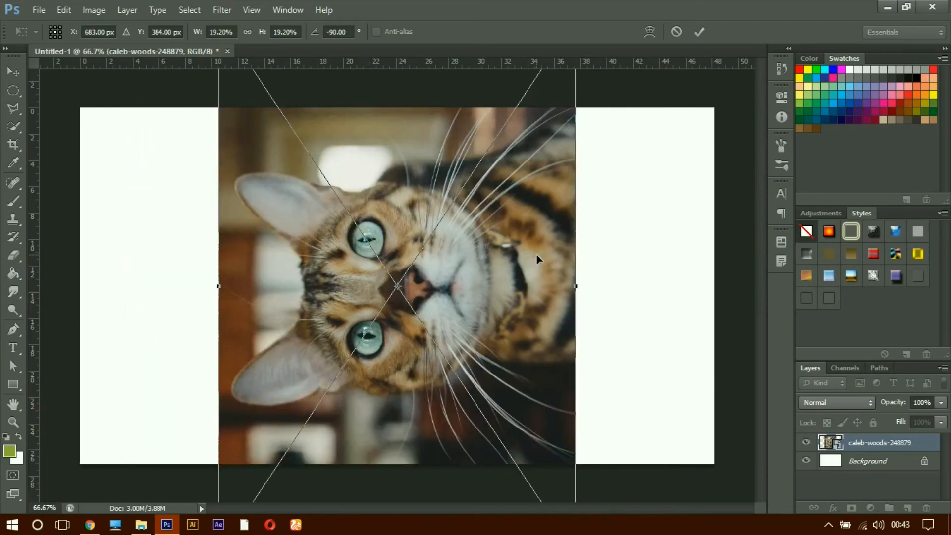
key("ctrl+z")
Step: Try flipping the cat photo horizontally, and undo the flip
right_click(529, 248)
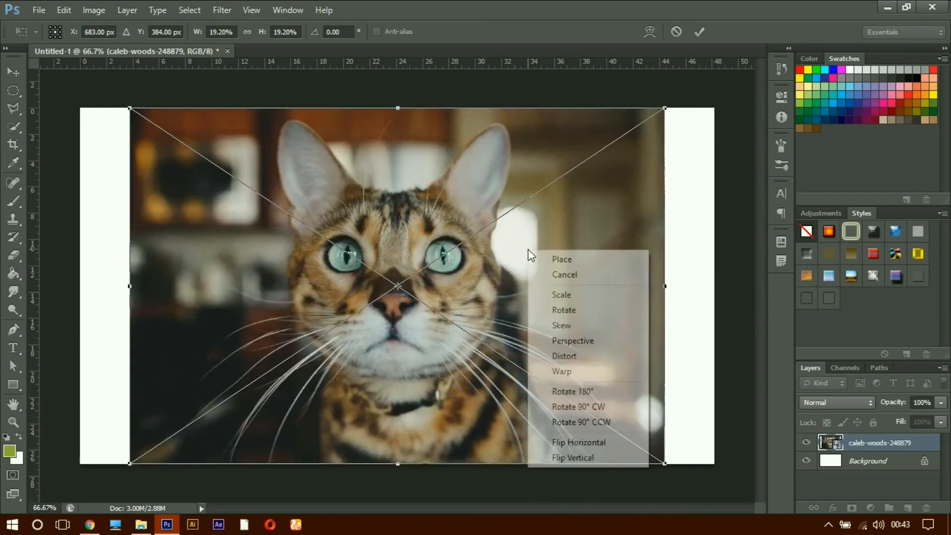
left_click(577, 443)
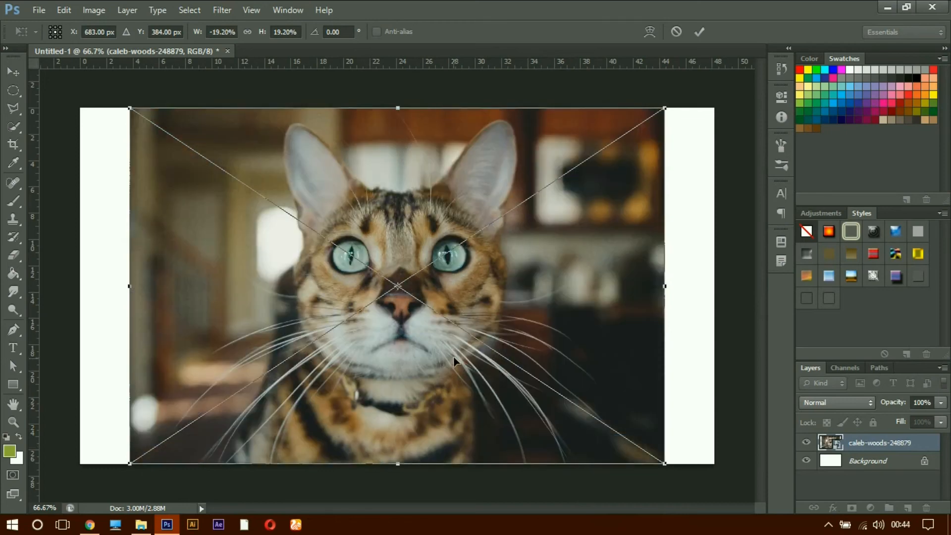
key("ctrl+z")
Step: Try flipping the cat photo vertically and moving it down past the canvas's lower edge, and cancel the transform
right_click(366, 278)
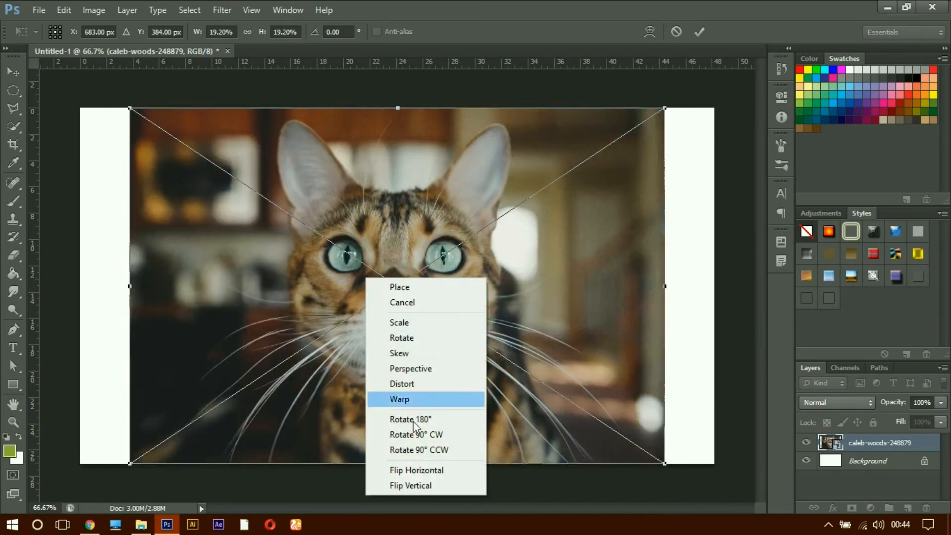
left_click(424, 481)
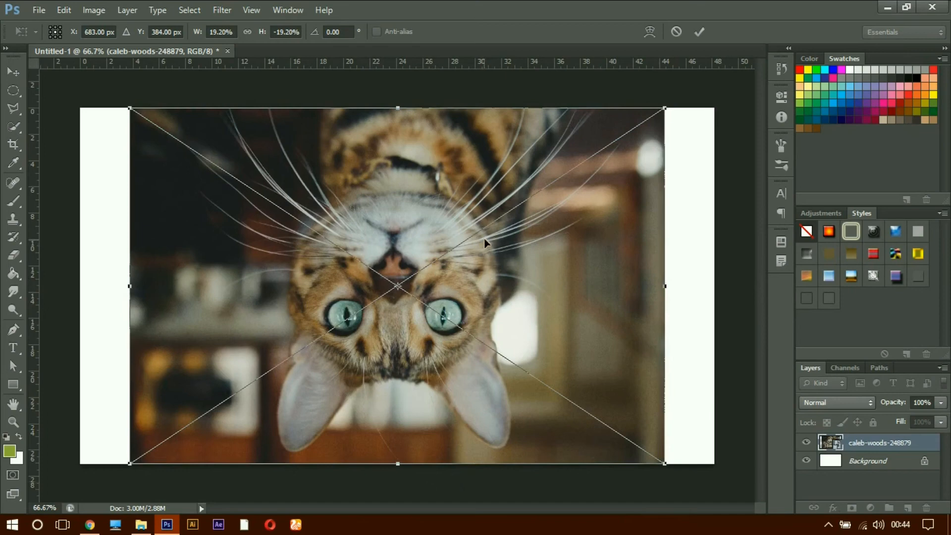
left_click_drag(467, 192, 465, 286)
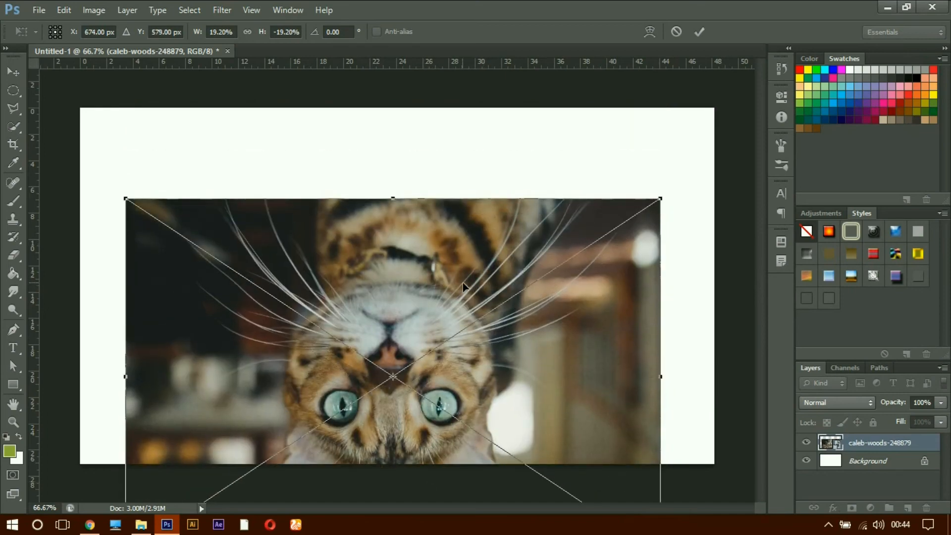
left_click(679, 31)
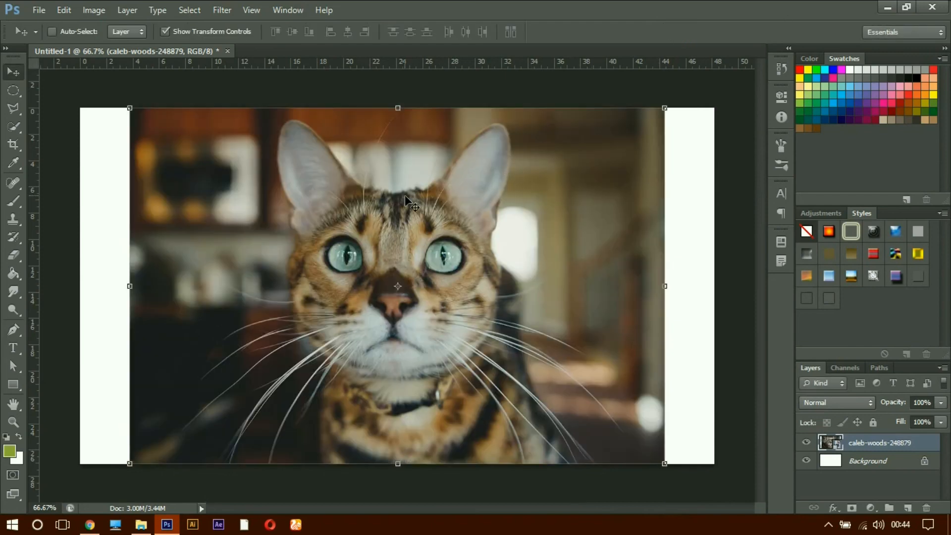
key("ctrl+t")
right_click(415, 203)
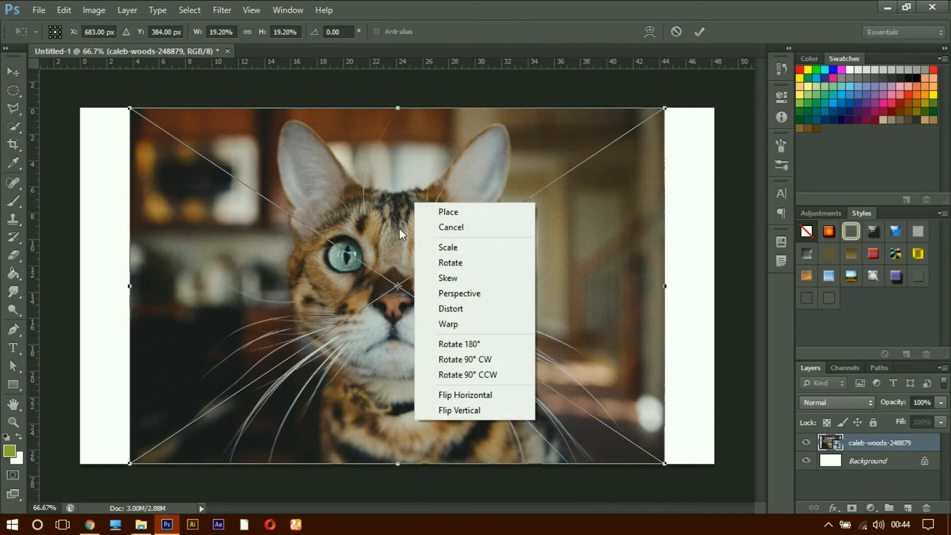
left_click(527, 32)
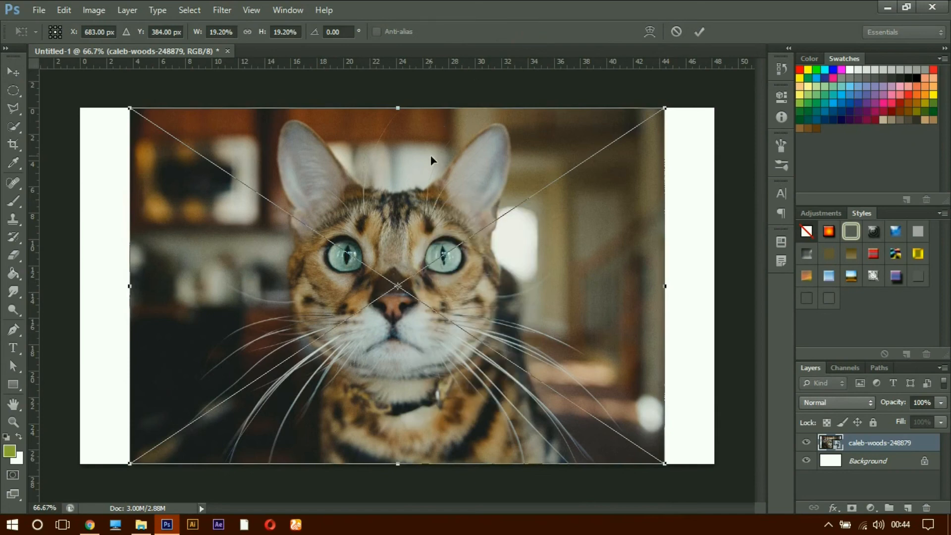
left_click(675, 33)
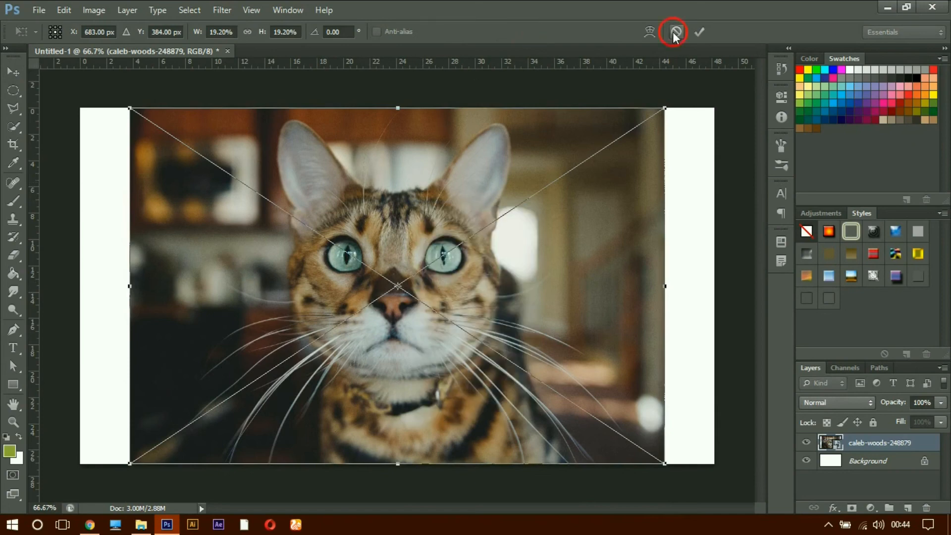
Step: Review the Free Transform options available for the cat photo, and commit the transform without altering the photo
key("ctrl+t")
right_click(512, 162)
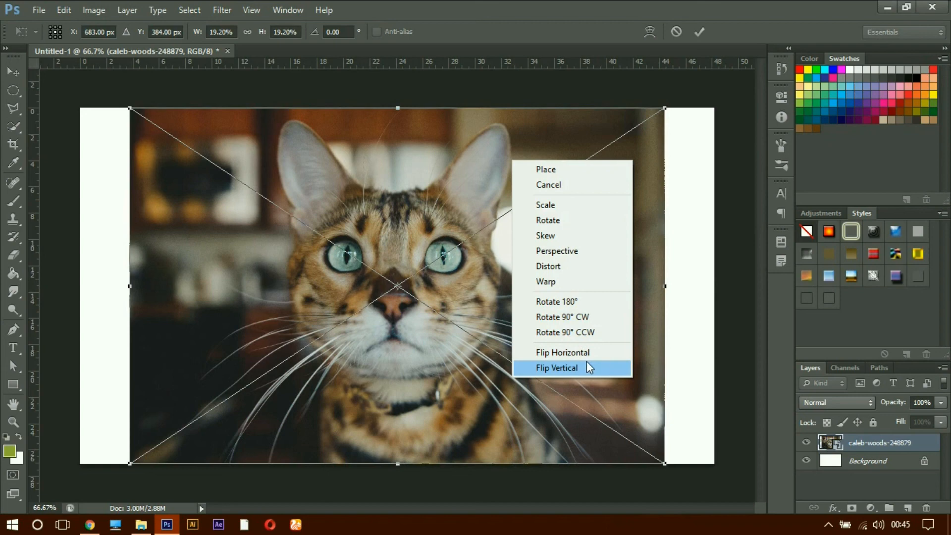
left_click(697, 287)
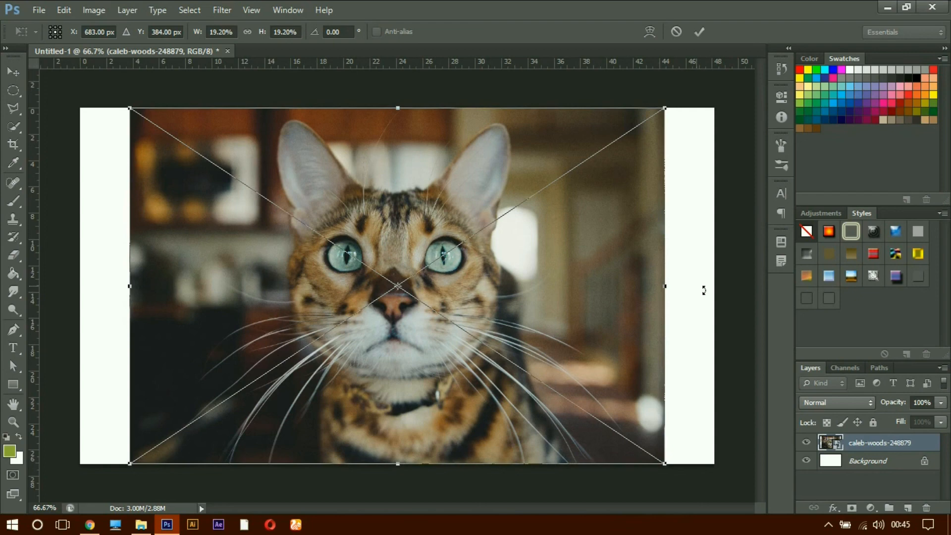
left_click(701, 33)
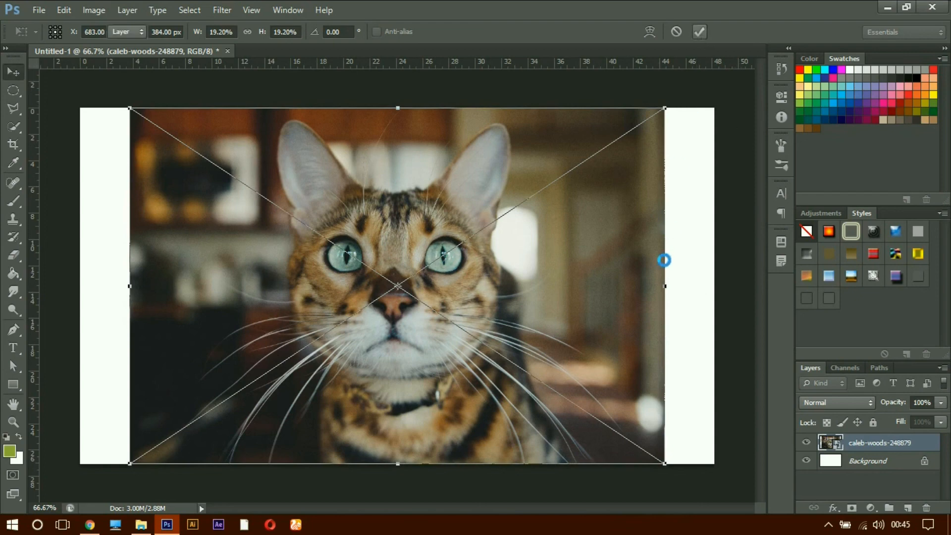